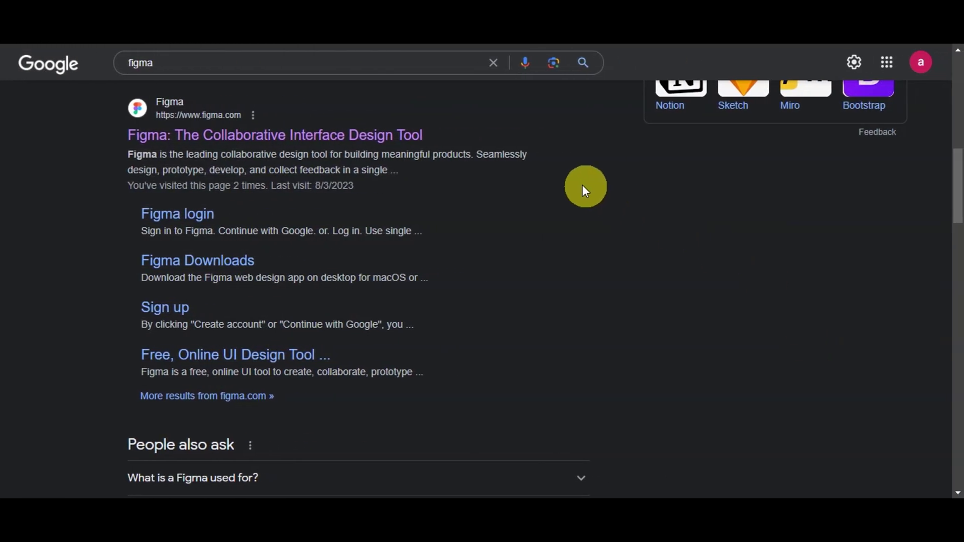
Step: Open the official Figma website from the top Google result for 'figma'
{"action": "left_click", "coordinate": [385, 134]}
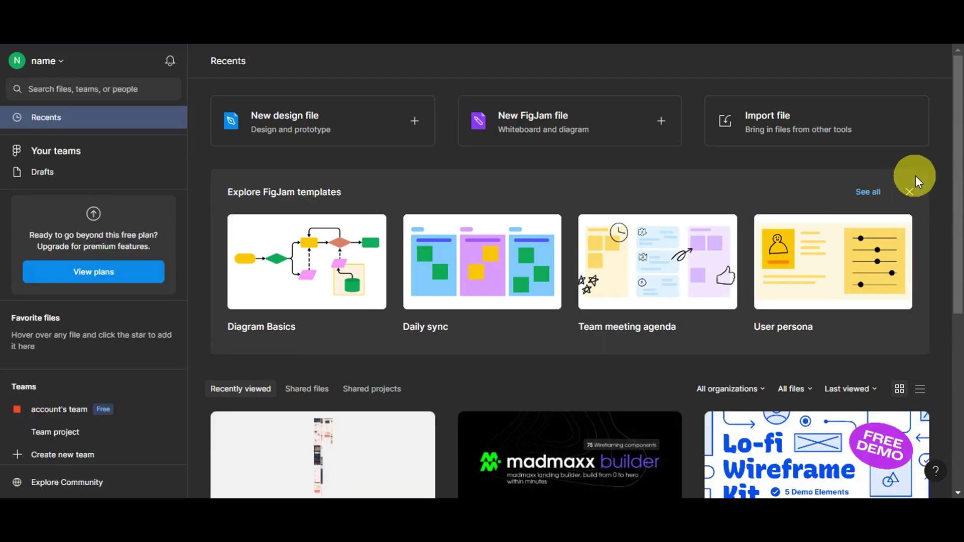
Step: Scroll through the Recently viewed files on the Figma Recents dashboard
{"action": "scroll", "coordinate": [930, 175], "scroll_direction": "down", "scroll_amount": 4}
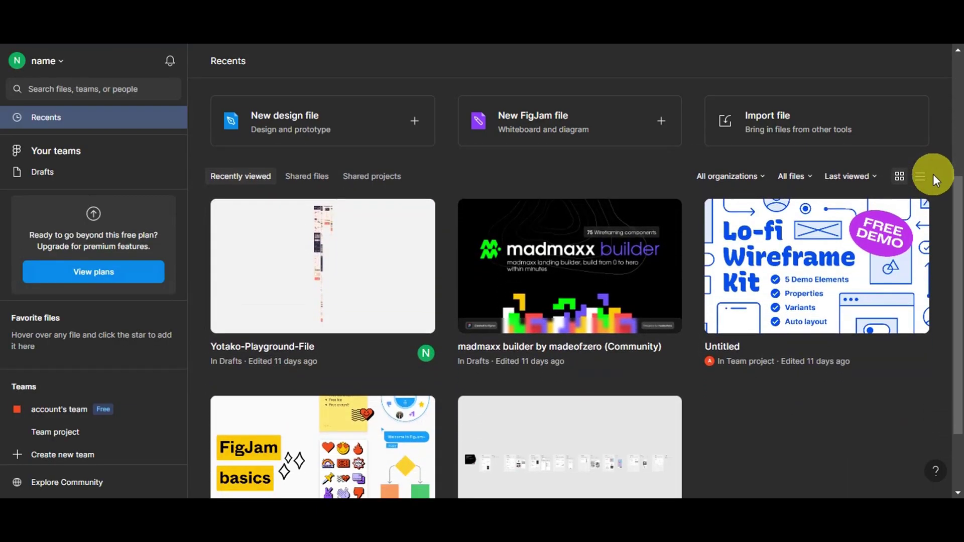
{"action": "scroll", "coordinate": [935, 174], "scroll_direction": "down", "scroll_amount": 2}
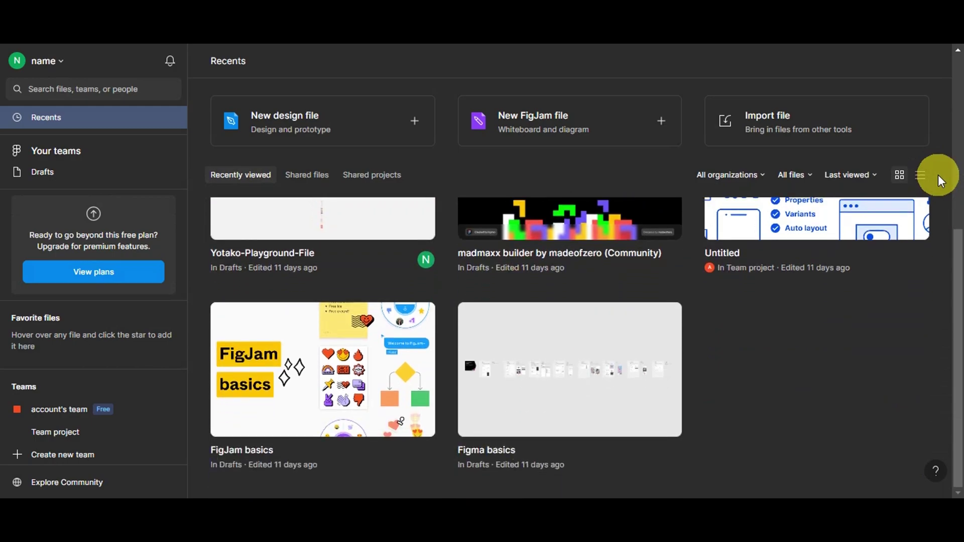
{"action": "scroll", "coordinate": [939, 175], "scroll_direction": "up", "scroll_amount": 5}
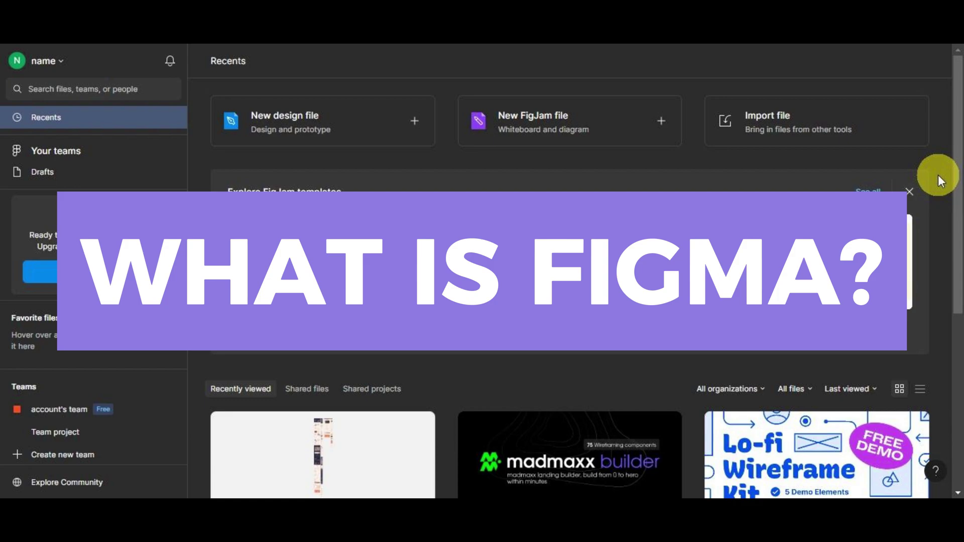
Step: Open Explore Community from the sidebar and scroll down through the community resource cards
{"action": "left_click", "coordinate": [146, 483]}
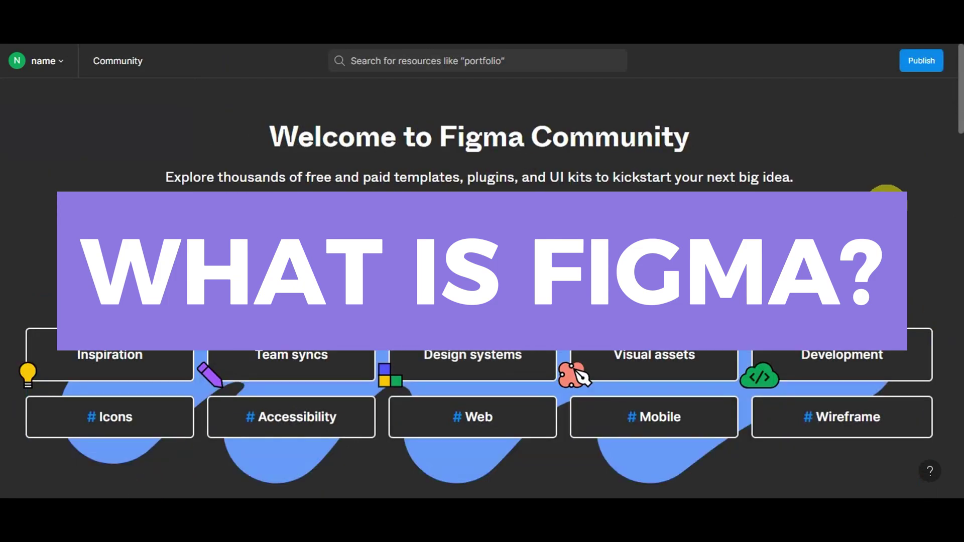
{"action": "scroll", "coordinate": [933, 200], "scroll_direction": "down", "scroll_amount": 7}
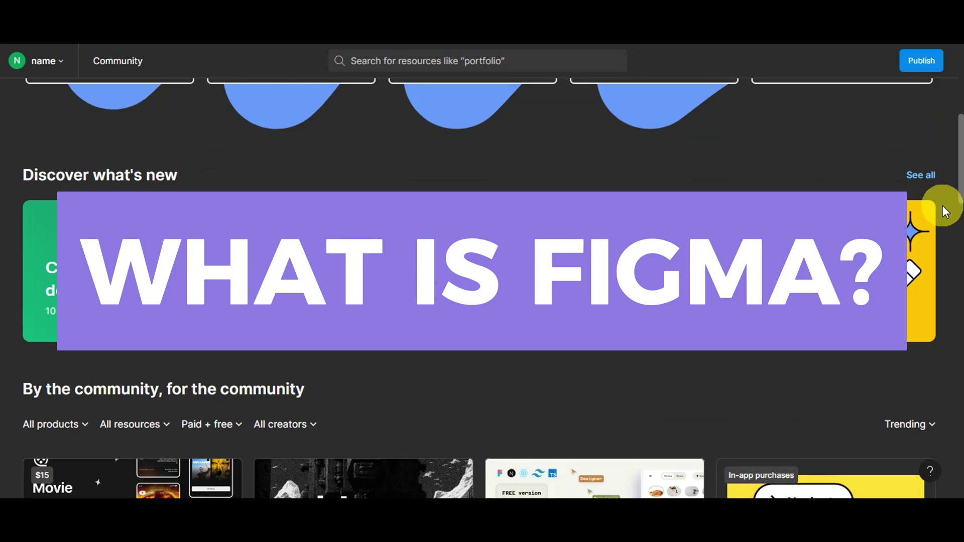
{"action": "scroll", "coordinate": [946, 211], "scroll_direction": "down", "scroll_amount": 6}
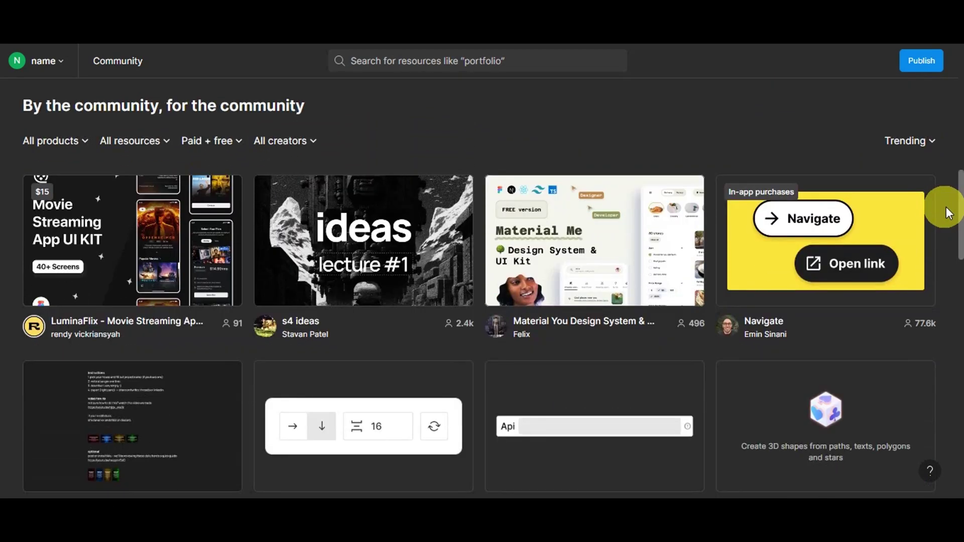
{"action": "scroll", "coordinate": [951, 223], "scroll_direction": "down", "scroll_amount": 7}
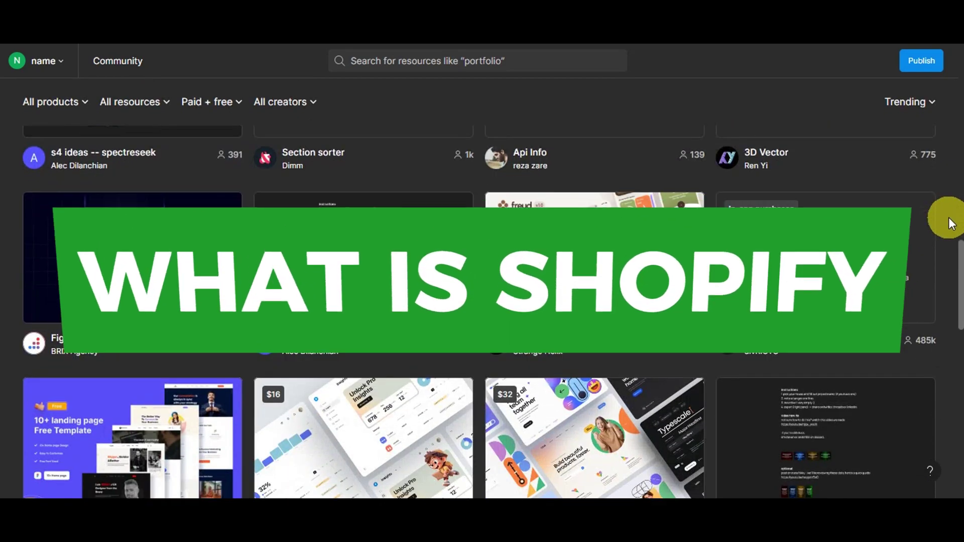
{"action": "scroll", "coordinate": [951, 223], "scroll_direction": "down", "scroll_amount": 9}
{"action": "scroll", "coordinate": [950, 223], "scroll_direction": "down", "scroll_amount": 8}
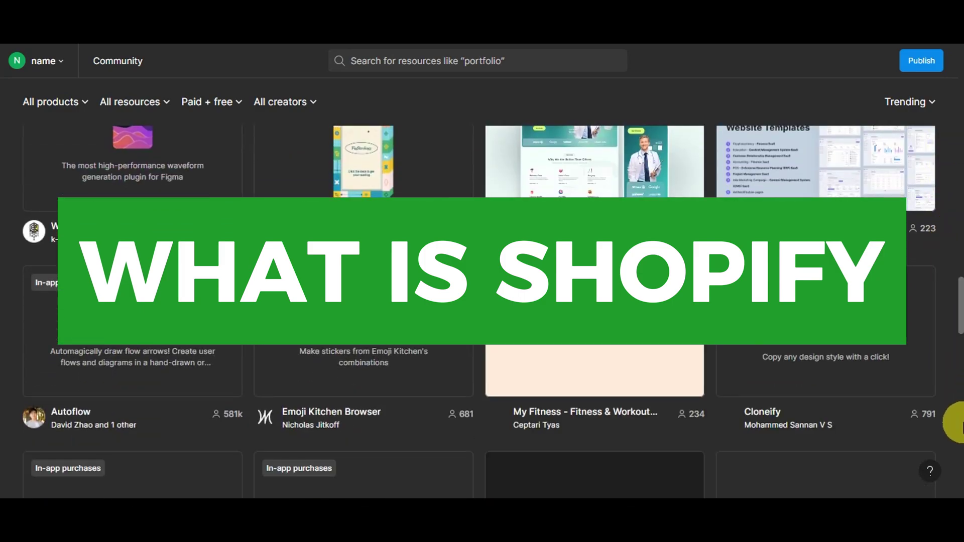
{"action": "scroll", "coordinate": [957, 422], "scroll_direction": "down", "scroll_amount": 10}
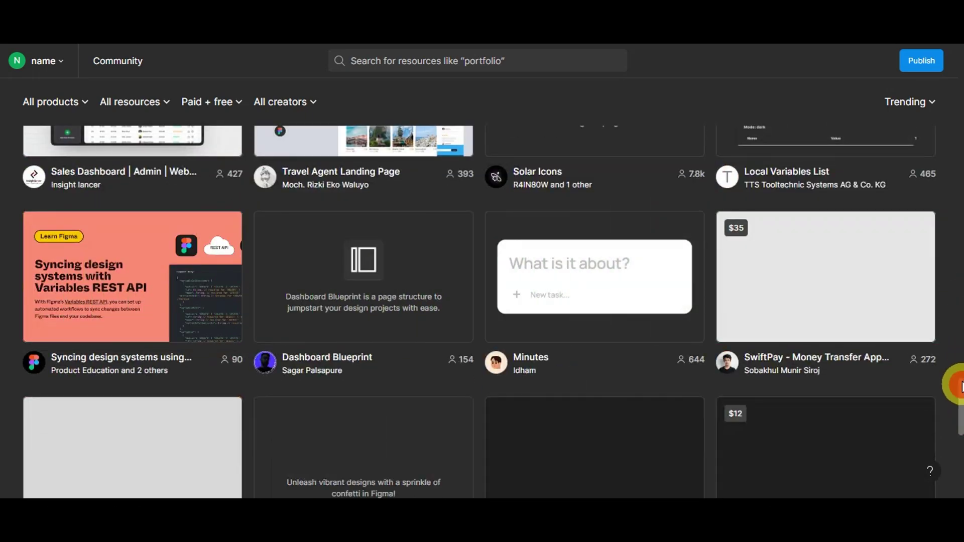
{"action": "left_click_drag", "start_coordinate": [958, 383], "coordinate": [959, 123]}
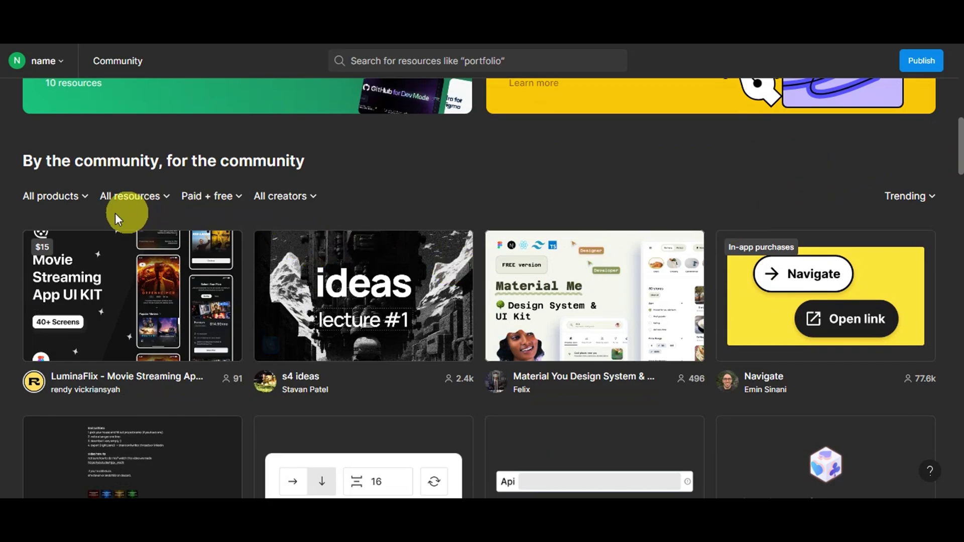
Step: Filter the Community results to Figma resources that are Free
{"action": "left_click", "coordinate": [67, 198]}
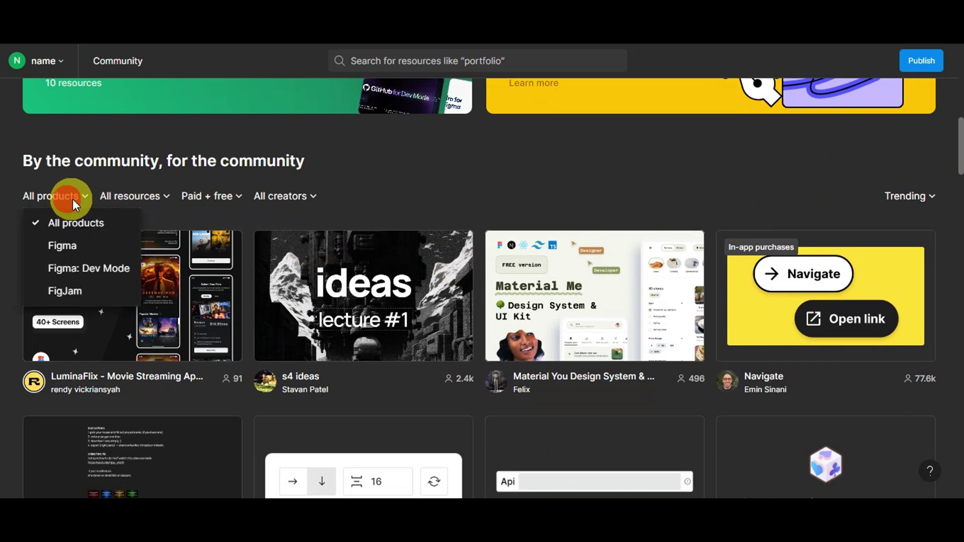
{"action": "left_click", "coordinate": [74, 243]}
{"action": "left_click", "coordinate": [134, 195]}
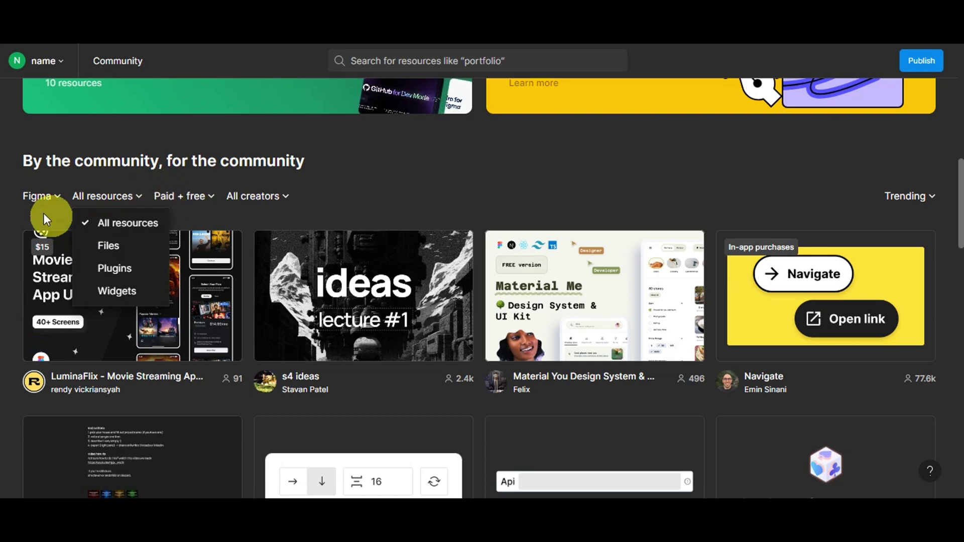
{"action": "left_click", "coordinate": [112, 194]}
{"action": "left_click", "coordinate": [209, 195]}
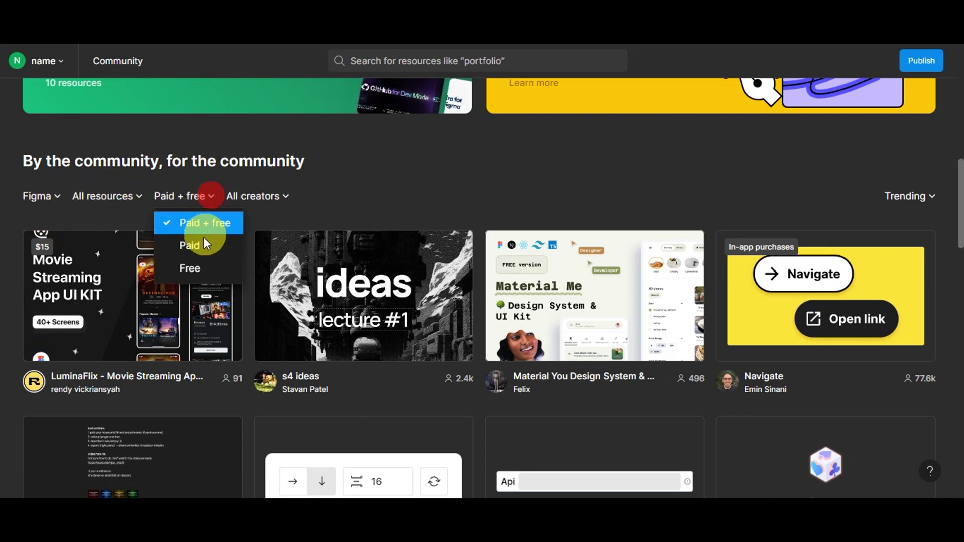
{"action": "left_click", "coordinate": [203, 258]}
{"action": "left_click", "coordinate": [115, 193]}
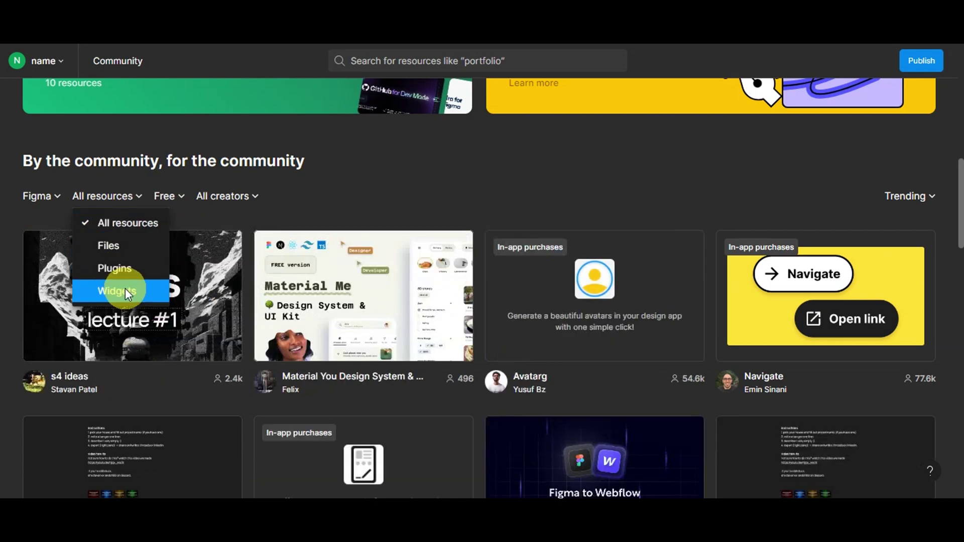
{"action": "left_click", "coordinate": [489, 182]}
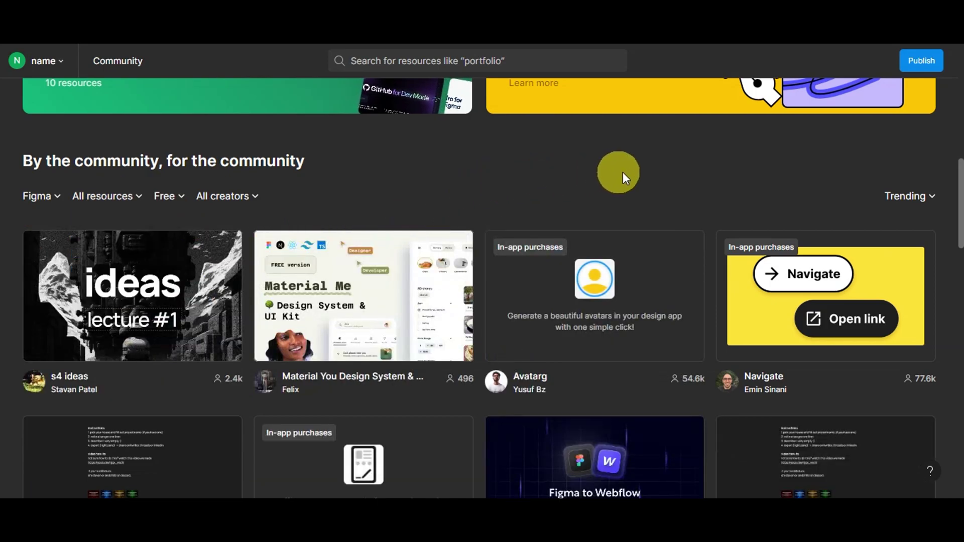
Step: Scroll down the filtered results and open the Furniture Store Website landing-page template
{"action": "scroll", "coordinate": [939, 183], "scroll_direction": "down", "scroll_amount": 4}
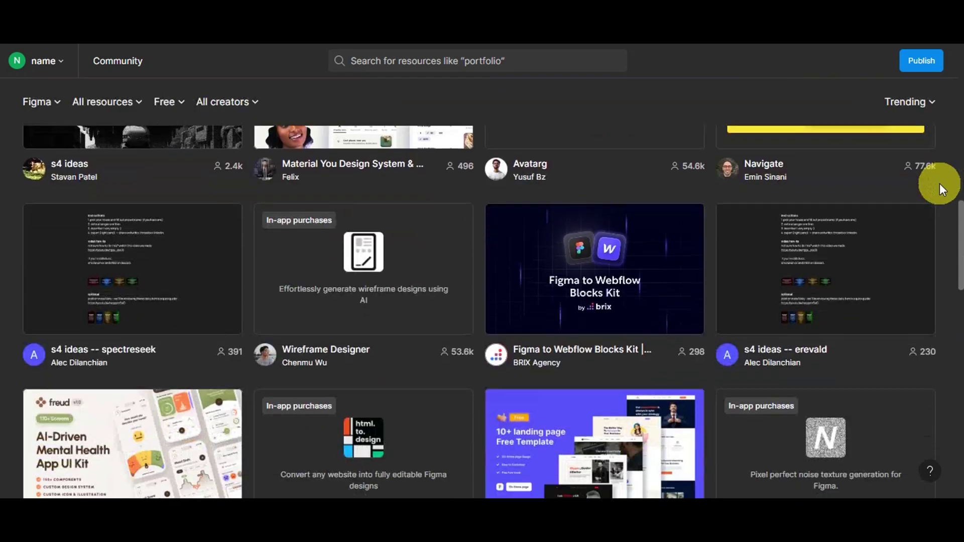
{"action": "scroll", "coordinate": [939, 183], "scroll_direction": "down", "scroll_amount": 1}
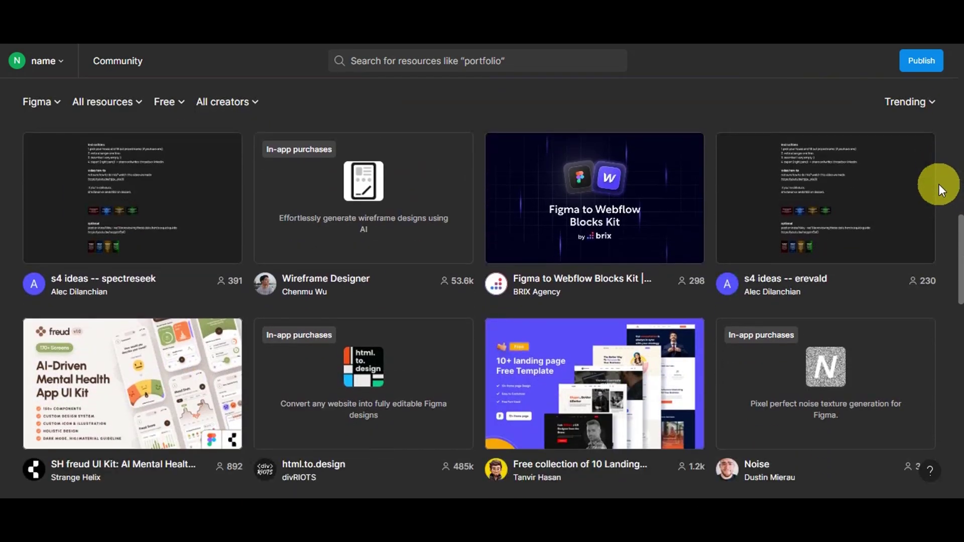
{"action": "scroll", "coordinate": [937, 184], "scroll_direction": "down", "scroll_amount": 3}
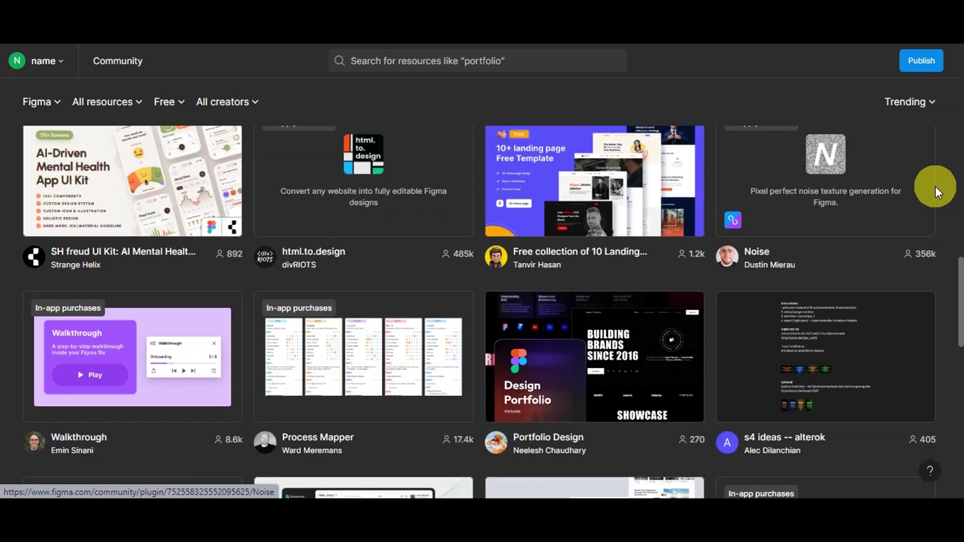
{"action": "scroll", "coordinate": [936, 186], "scroll_direction": "down", "scroll_amount": 4}
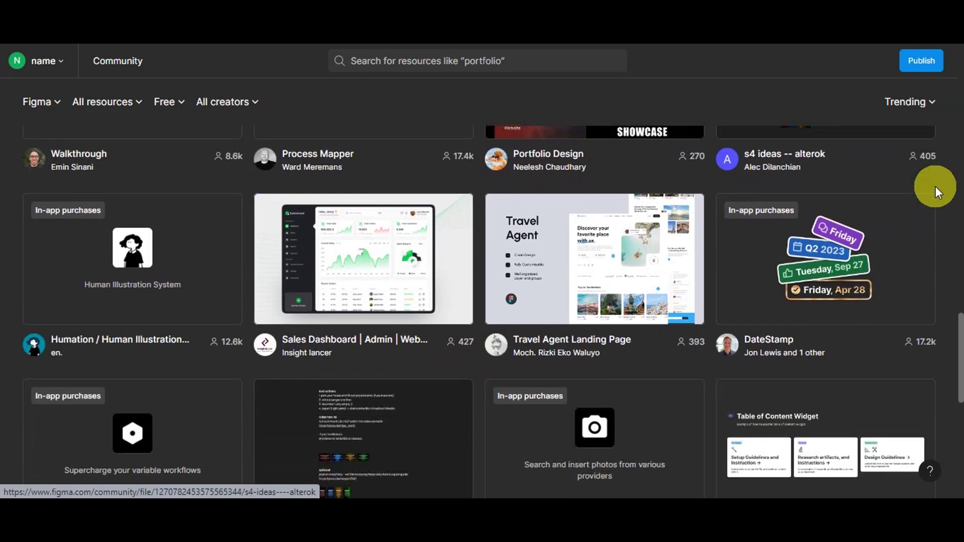
{"action": "scroll", "coordinate": [936, 186], "scroll_direction": "down", "scroll_amount": 3}
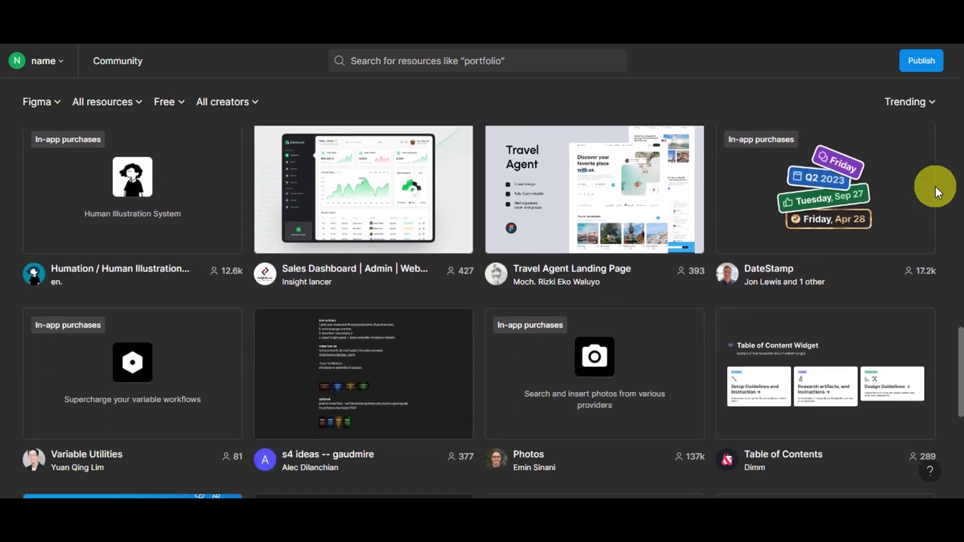
{"action": "scroll", "coordinate": [936, 186], "scroll_direction": "down", "scroll_amount": 3}
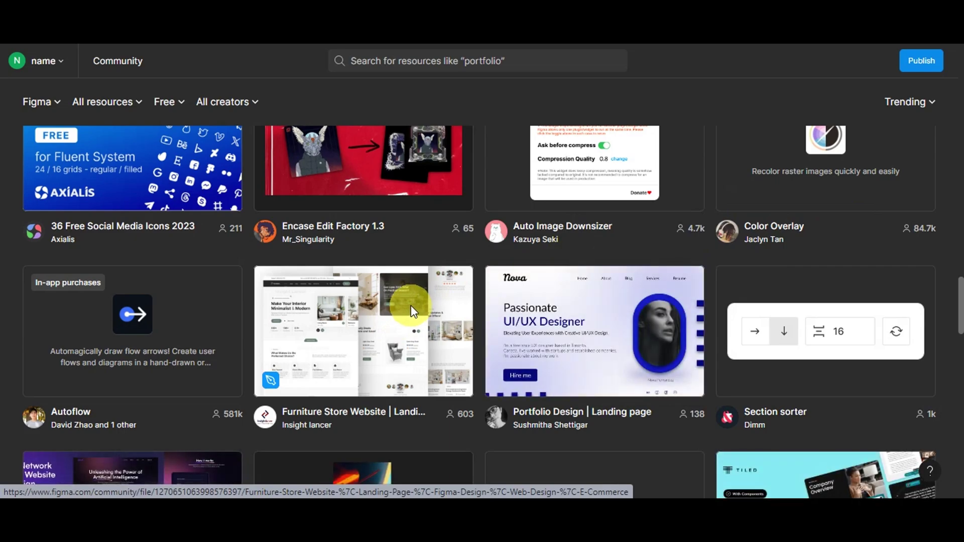
{"action": "left_click", "coordinate": [411, 305]}
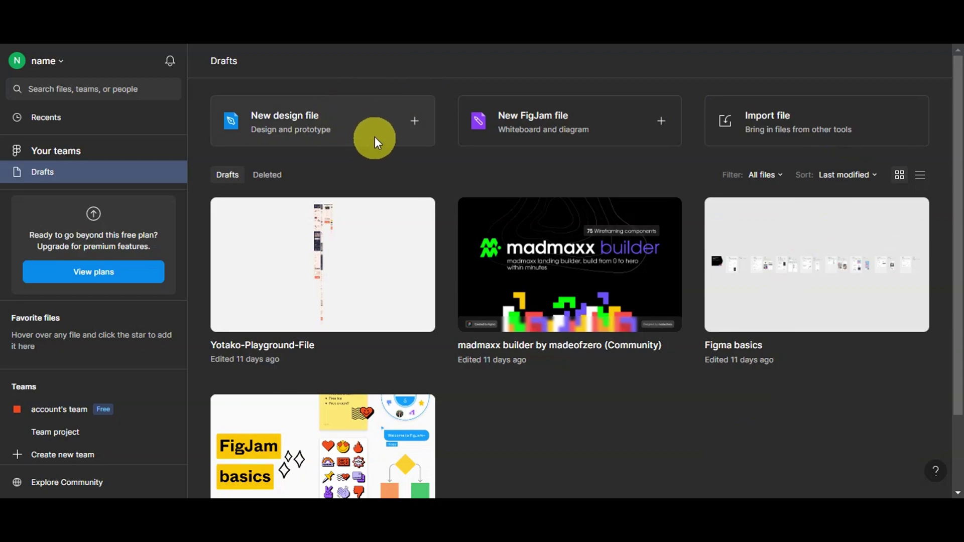
Step: Start a new blank design file and look through the main Figma menu
{"action": "left_click", "coordinate": [413, 120]}
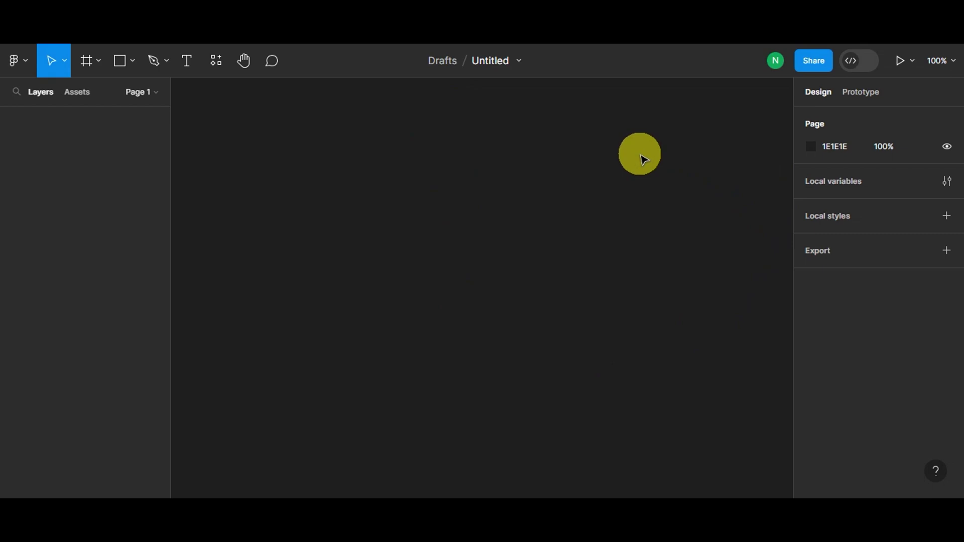
{"action": "left_click", "coordinate": [24, 63]}
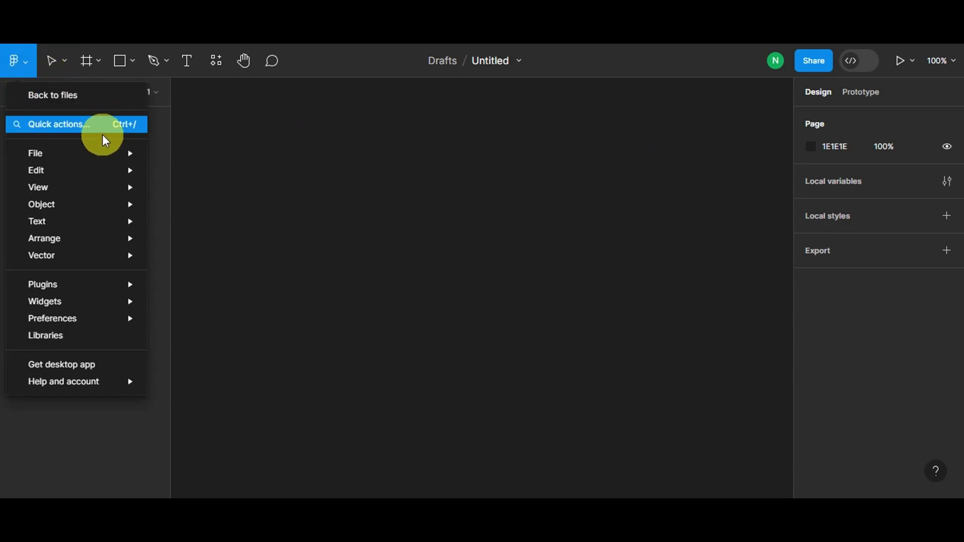
{"action": "mouse_move", "coordinate": [85, 189]}
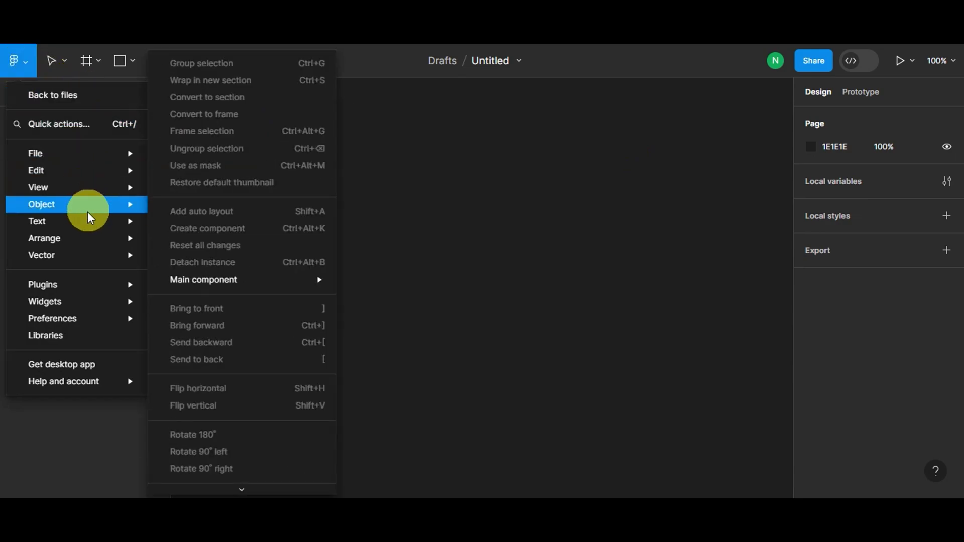
{"action": "mouse_move", "coordinate": [86, 255]}
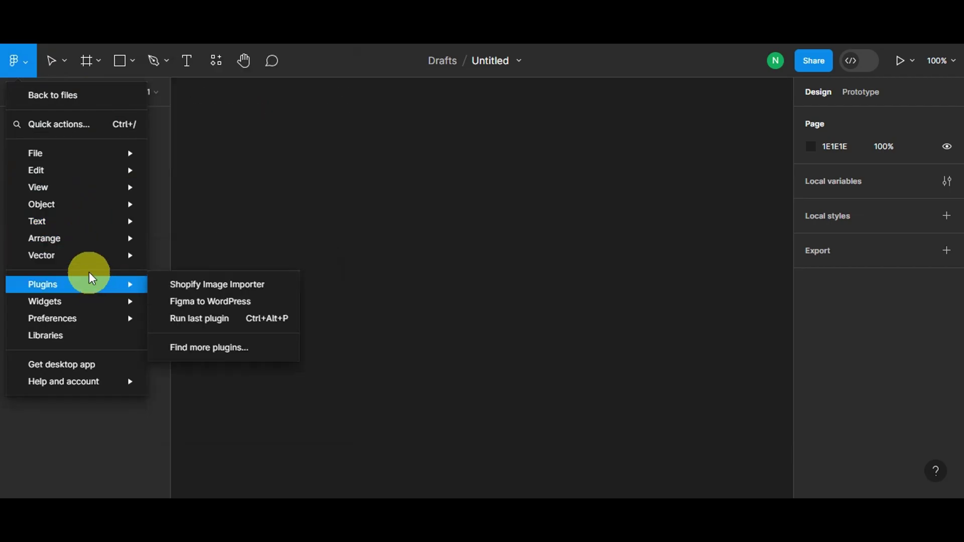
{"action": "left_click", "coordinate": [348, 336]}
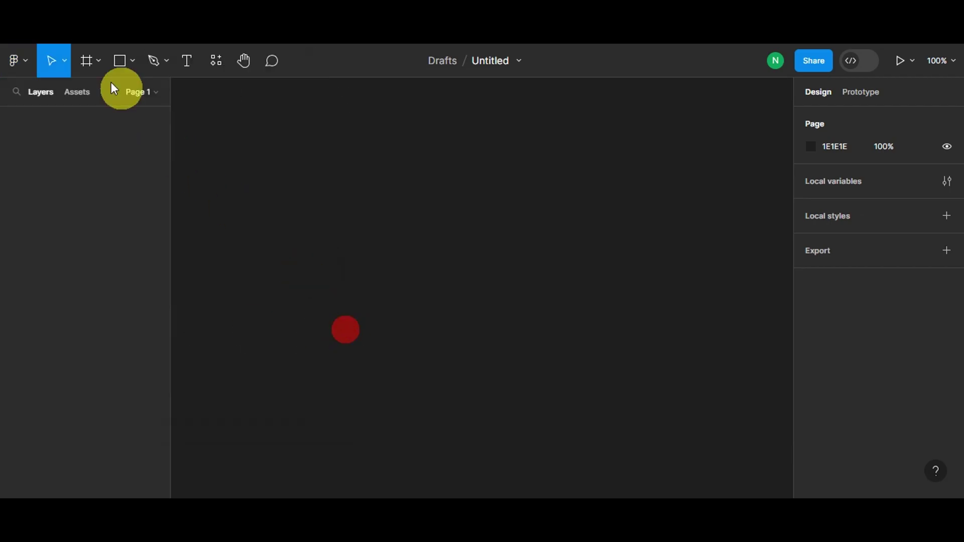
Step: Select the Frame tool so the frame size presets are listed
{"action": "left_click", "coordinate": [63, 60]}
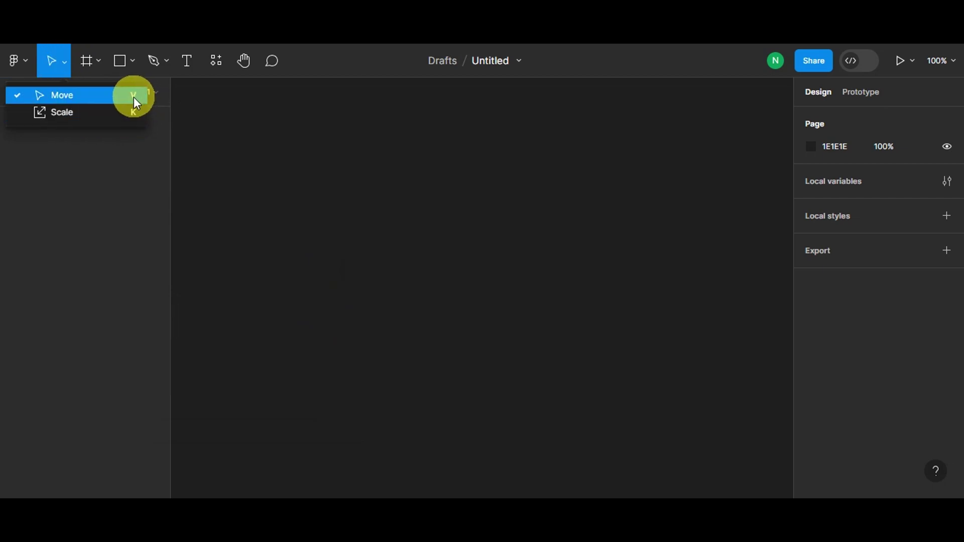
{"action": "left_click", "coordinate": [209, 123]}
{"action": "left_click", "coordinate": [87, 61]}
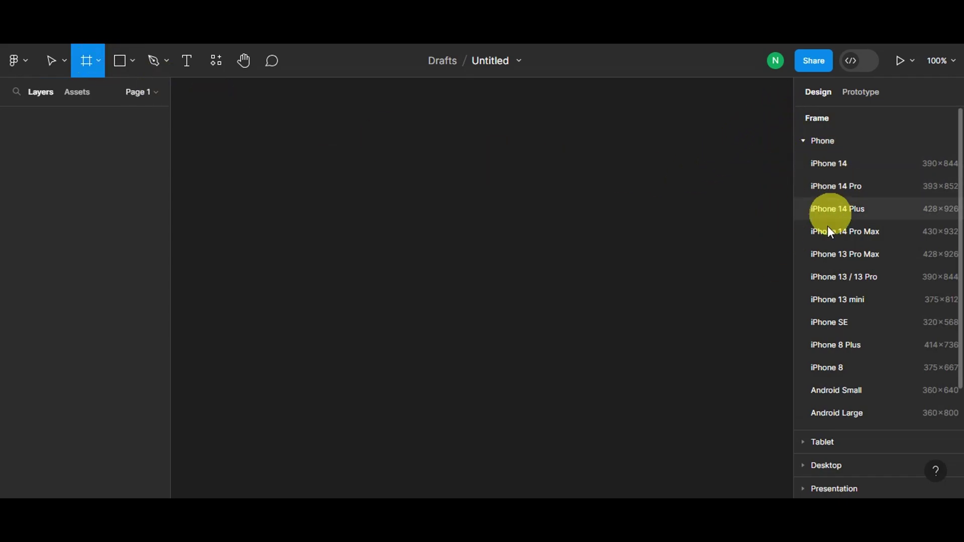
Step: Add a 1280×832 MacBook Air frame from the Desktop presets
{"action": "scroll", "coordinate": [875, 316], "scroll_direction": "down", "scroll_amount": 4}
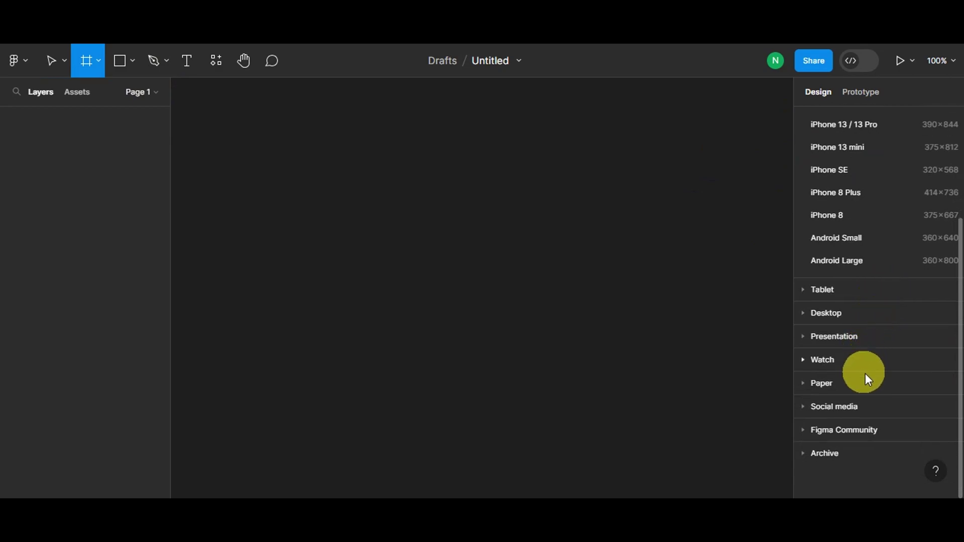
{"action": "left_click", "coordinate": [806, 315]}
{"action": "left_click", "coordinate": [888, 213]}
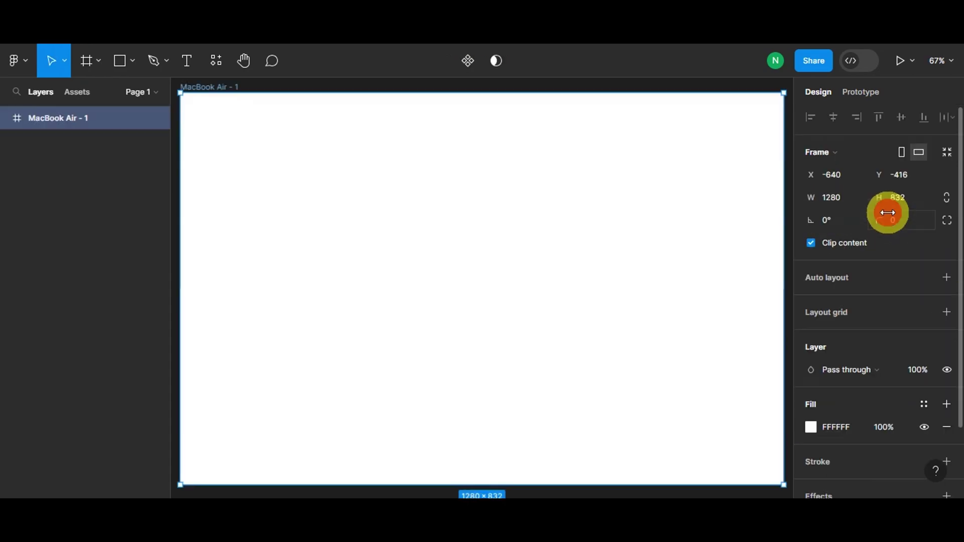
{"action": "left_click", "coordinate": [132, 61]}
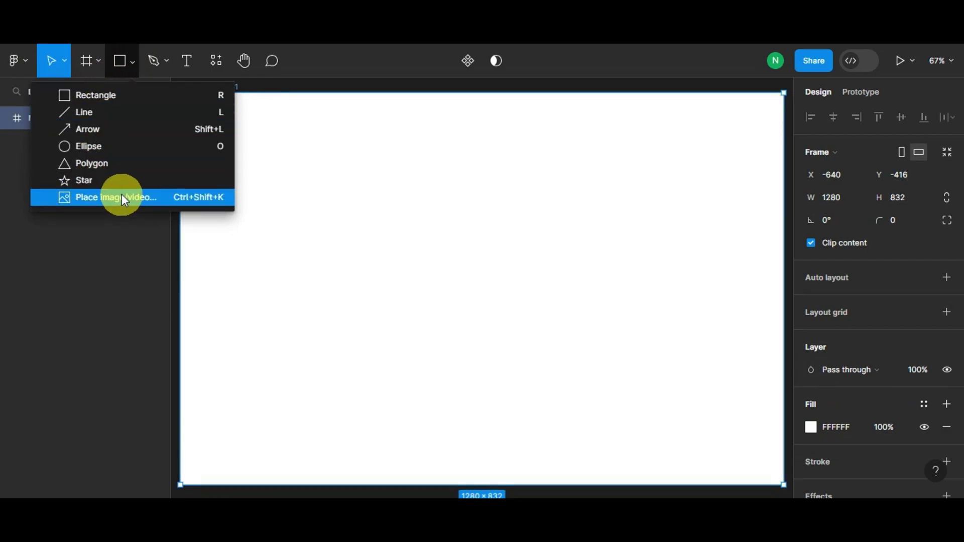
Step: With the Pencil tool, draw the letters W, R, I, T, E freehand on the frame
{"action": "left_click", "coordinate": [167, 60]}
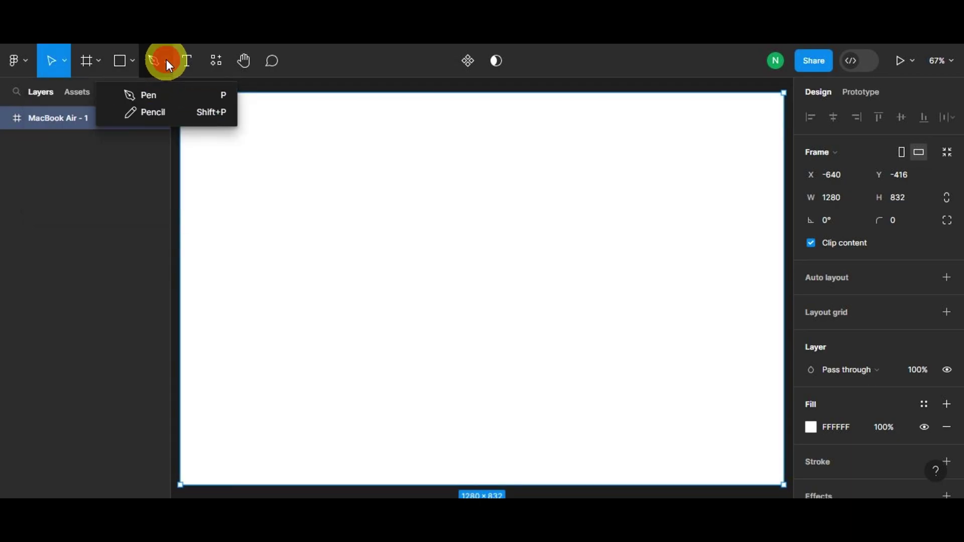
{"action": "left_click", "coordinate": [180, 110]}
{"action": "mouse_move", "coordinate": [290, 182]}
{"action": "left_mouse_down"}
{"action": "mouse_move", "coordinate": [302, 160]}
{"action": "mouse_move", "coordinate": [306, 172]}
{"action": "mouse_move", "coordinate": [317, 150]}
{"action": "mouse_move", "coordinate": [323, 172]}
{"action": "mouse_move", "coordinate": [339, 153]}
{"action": "mouse_move", "coordinate": [328, 167]}
{"action": "mouse_move", "coordinate": [358, 185]}
{"action": "left_mouse_up"}
{"action": "mouse_move", "coordinate": [377, 148]}
{"action": "left_mouse_down"}
{"action": "mouse_move", "coordinate": [379, 171]}
{"action": "mouse_move", "coordinate": [397, 146]}
{"action": "mouse_move", "coordinate": [405, 185]}
{"action": "mouse_move", "coordinate": [418, 185]}
{"action": "left_mouse_up"}
{"action": "mouse_move", "coordinate": [394, 171]}
{"action": "left_mouse_down"}
{"action": "mouse_move", "coordinate": [415, 167]}
{"action": "mouse_move", "coordinate": [417, 150]}
{"action": "left_mouse_up"}
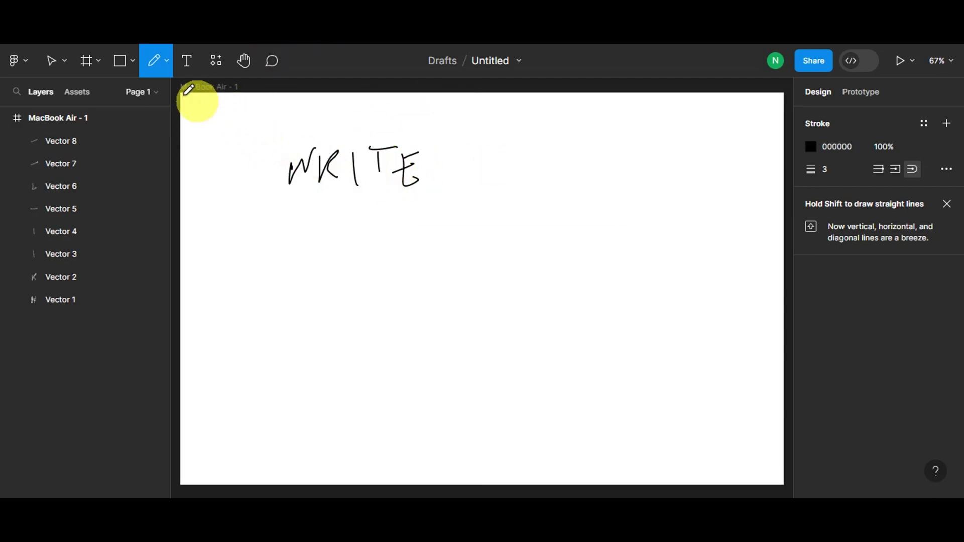
Step: Draw a text box for 'add a text' below the handwritten WRITE
{"action": "left_click", "coordinate": [170, 69]}
{"action": "left_click", "coordinate": [193, 62]}
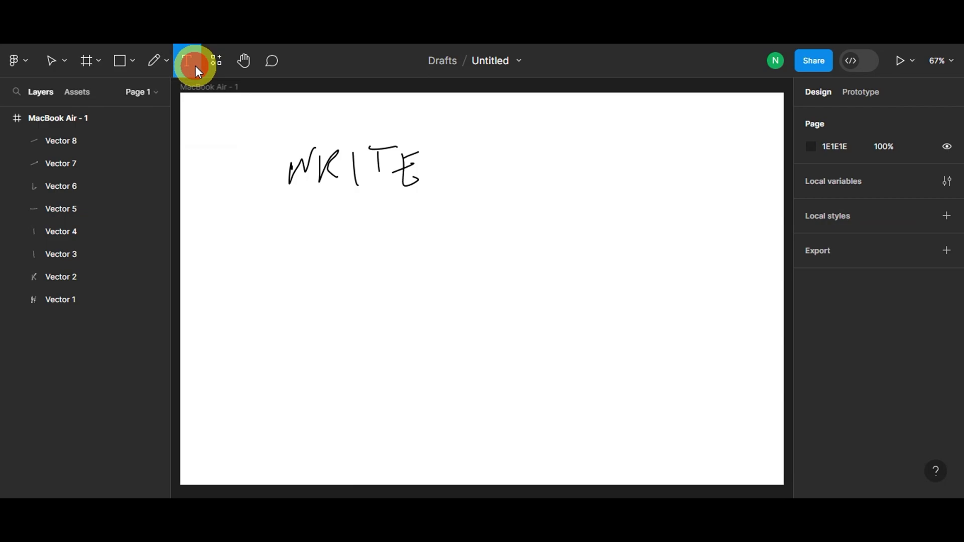
{"action": "left_click_drag", "start_coordinate": [258, 208], "coordinate": [384, 236]}
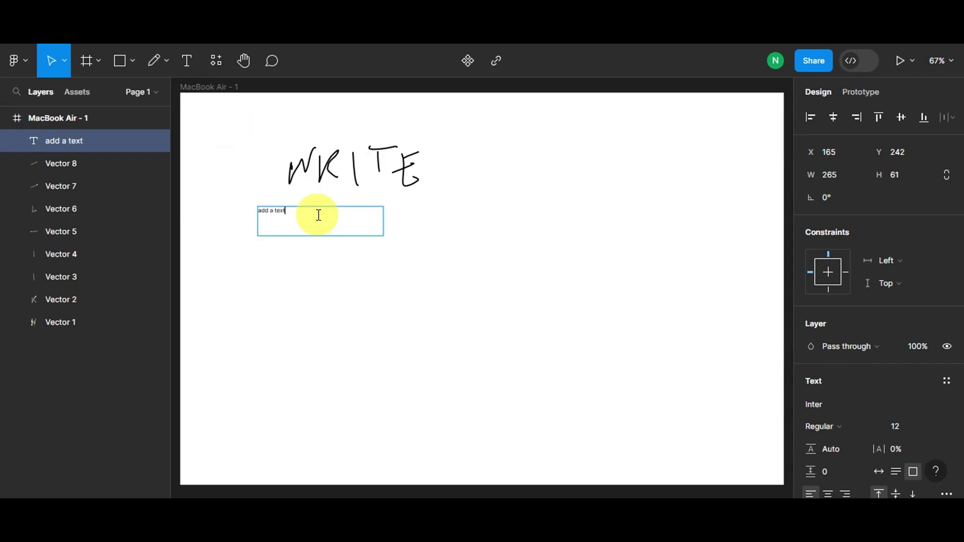
{"action": "left_click", "coordinate": [224, 62]}
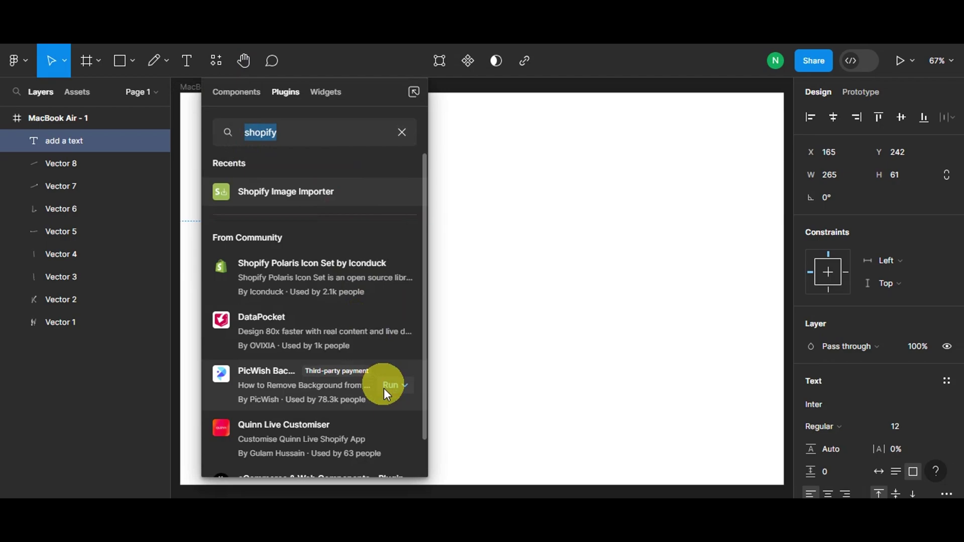
{"action": "left_click", "coordinate": [240, 65]}
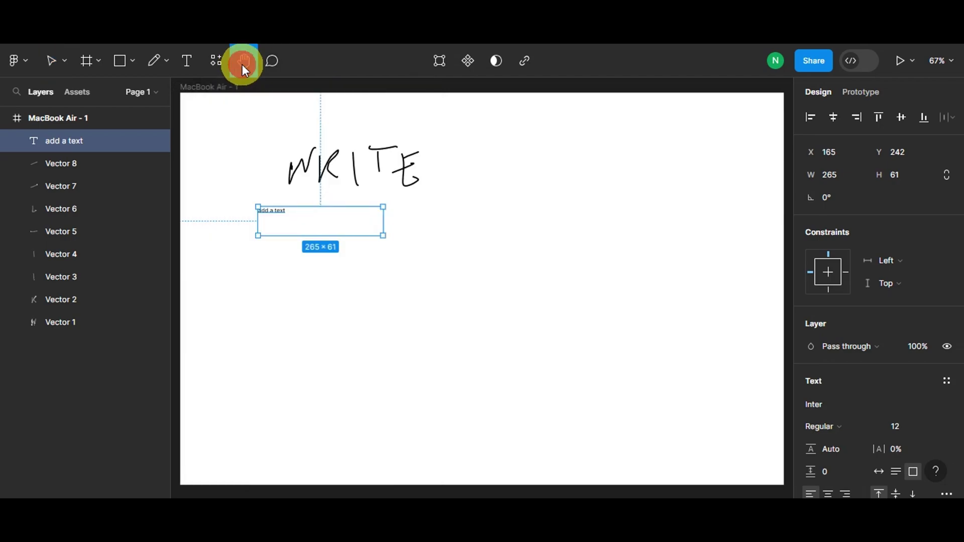
{"action": "mouse_move", "coordinate": [274, 180]}
{"action": "left_mouse_down"}
{"action": "mouse_move", "coordinate": [413, 188]}
{"action": "mouse_move", "coordinate": [233, 178]}
{"action": "mouse_move", "coordinate": [270, 168]}
{"action": "left_mouse_up"}
Step: Turn on the Comment tool and view your own collaborator profile popup
{"action": "left_click", "coordinate": [269, 70]}
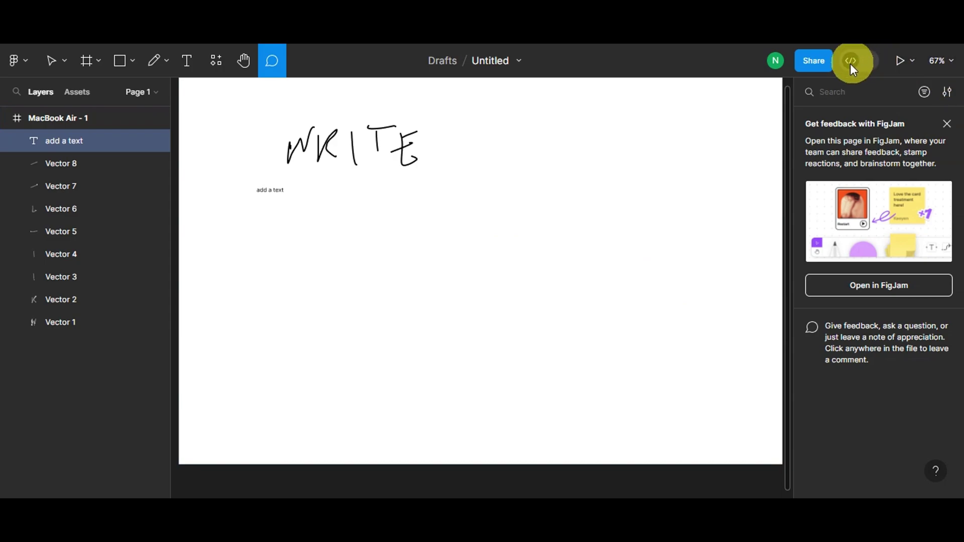
{"action": "left_click", "coordinate": [777, 62]}
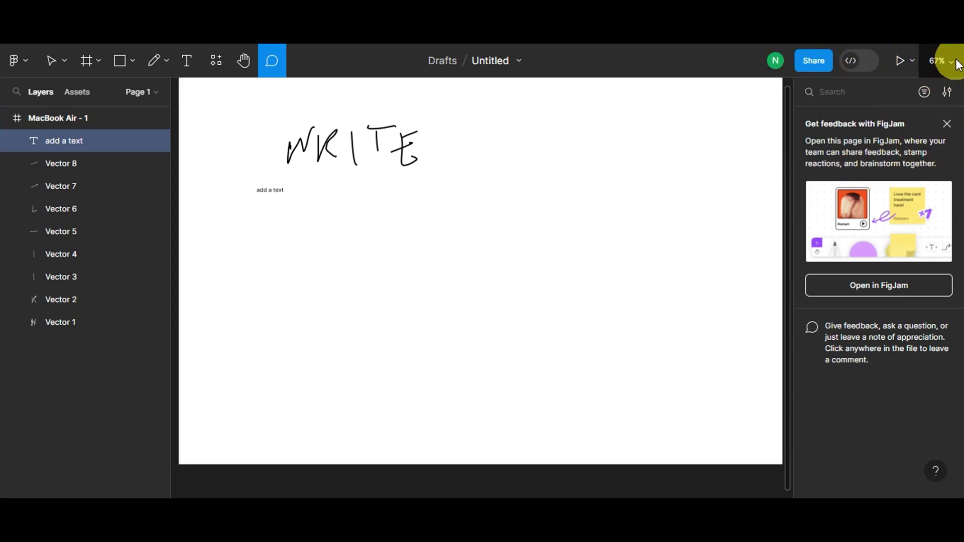
Step: Set the zoom to 50% and switch back to the plain Move tool
{"action": "left_click", "coordinate": [938, 60]}
{"action": "left_click", "coordinate": [888, 149]}
{"action": "left_click", "coordinate": [938, 60]}
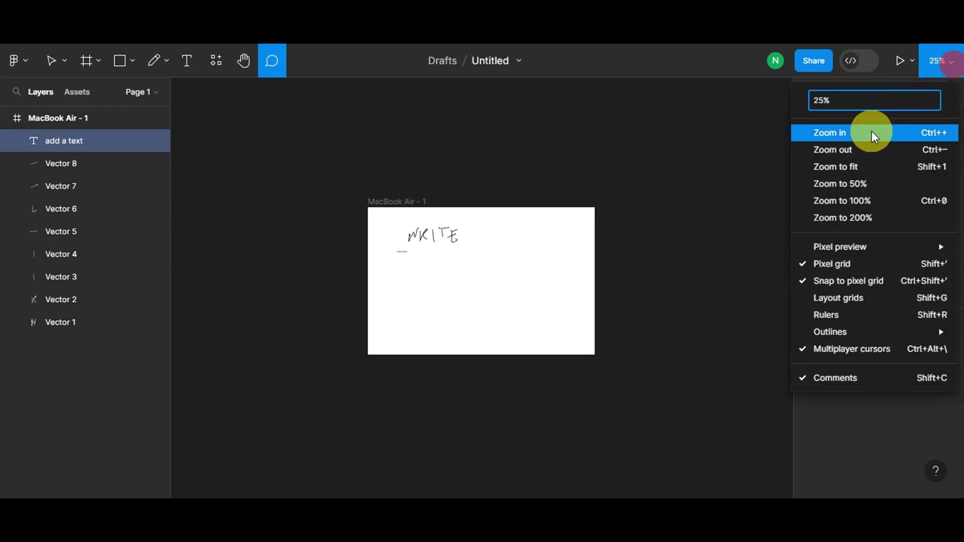
{"action": "left_click", "coordinate": [872, 132]}
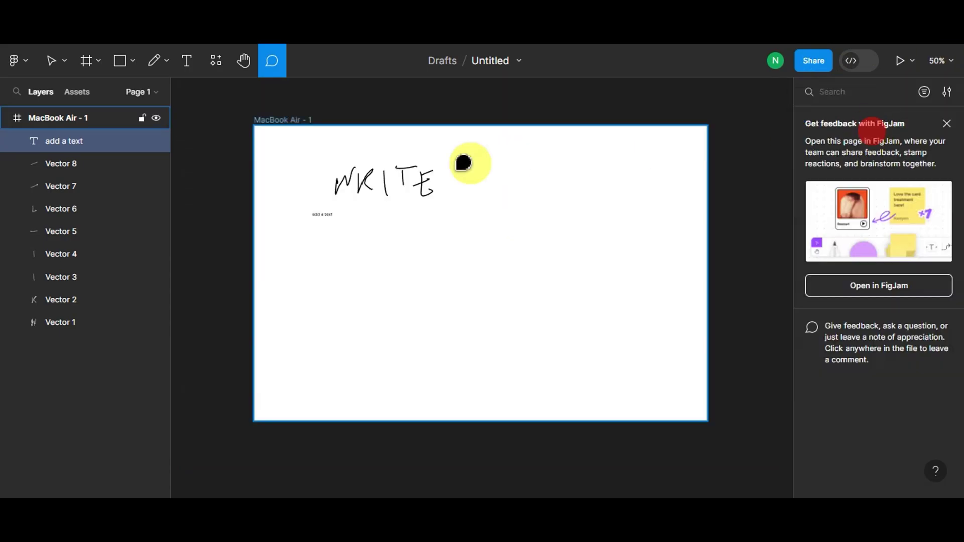
{"action": "left_click", "coordinate": [81, 93]}
{"action": "left_click", "coordinate": [47, 94]}
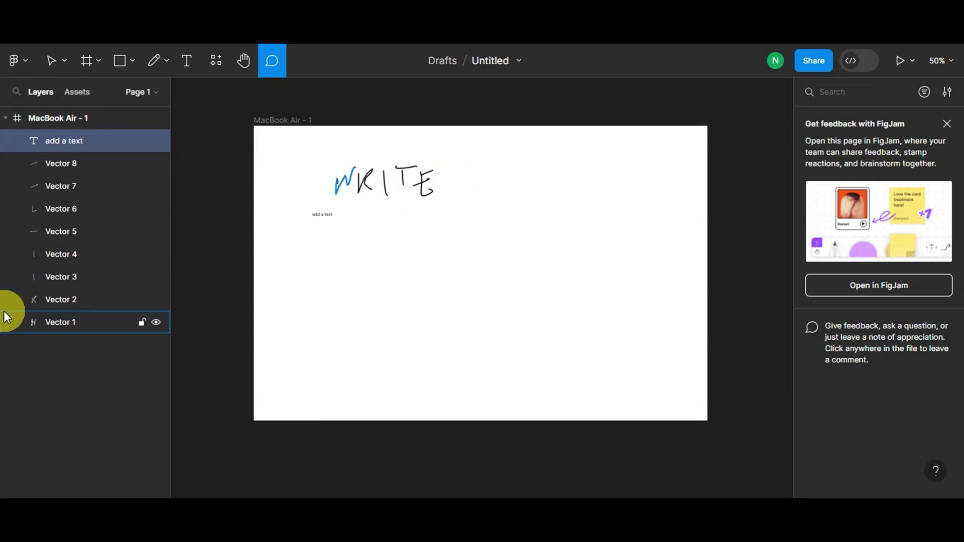
{"action": "left_click", "coordinate": [59, 64]}
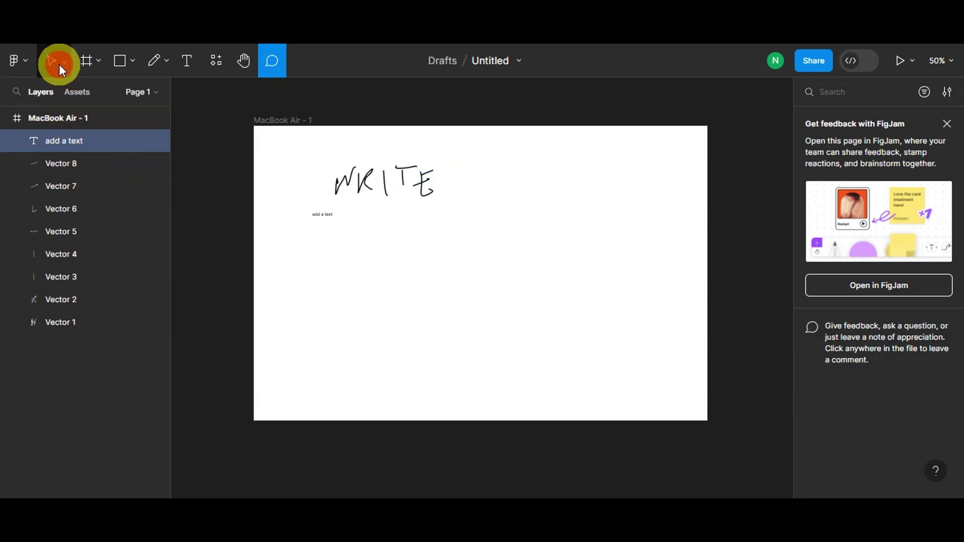
{"action": "left_click", "coordinate": [61, 95]}
{"action": "left_click", "coordinate": [419, 219]}
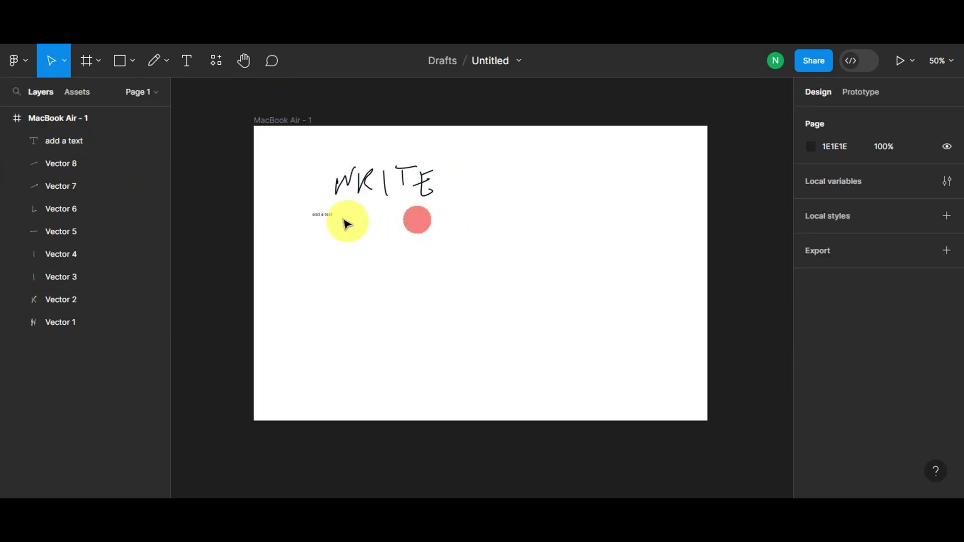
Step: Shift the WRITE strokes toward the frame's left edge, including the I, T and E
{"action": "left_click", "coordinate": [323, 220]}
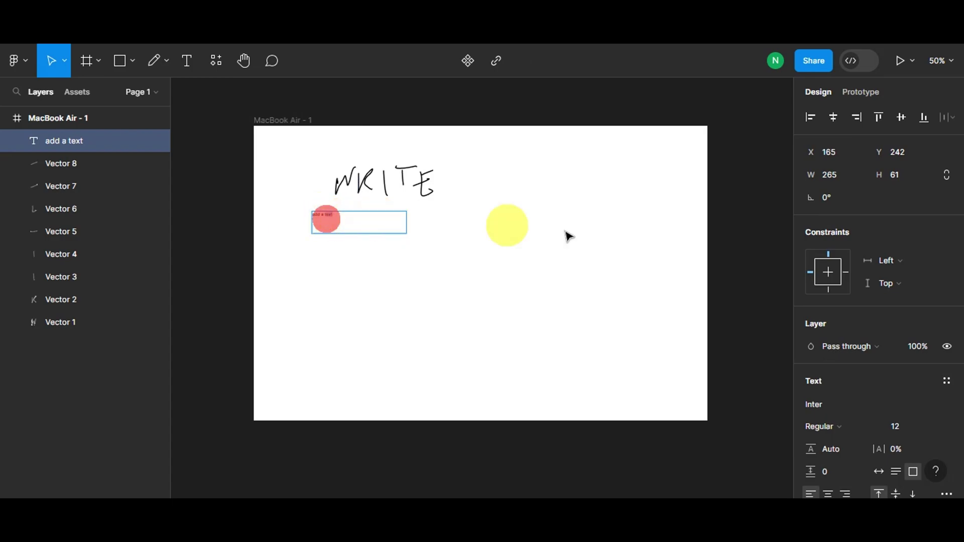
{"action": "left_click_drag", "start_coordinate": [383, 183], "coordinate": [432, 191]}
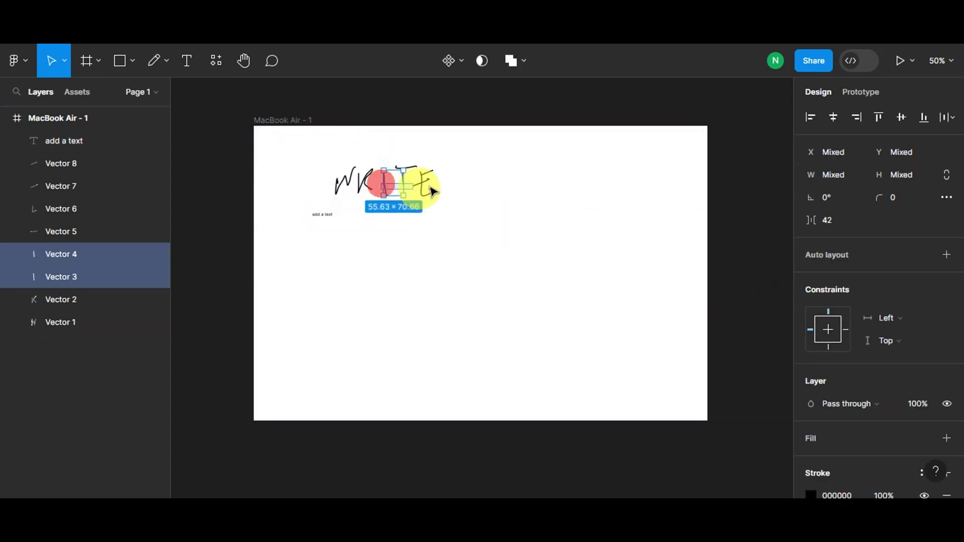
{"action": "left_click_drag", "start_coordinate": [491, 172], "coordinate": [290, 181]}
{"action": "mouse_move", "coordinate": [399, 167]}
{"action": "left_mouse_down"}
{"action": "mouse_move", "coordinate": [323, 161]}
{"action": "mouse_move", "coordinate": [338, 163]}
{"action": "left_mouse_up"}
{"action": "left_click_drag", "start_coordinate": [426, 173], "coordinate": [361, 168]}
{"action": "left_click", "coordinate": [442, 184]}
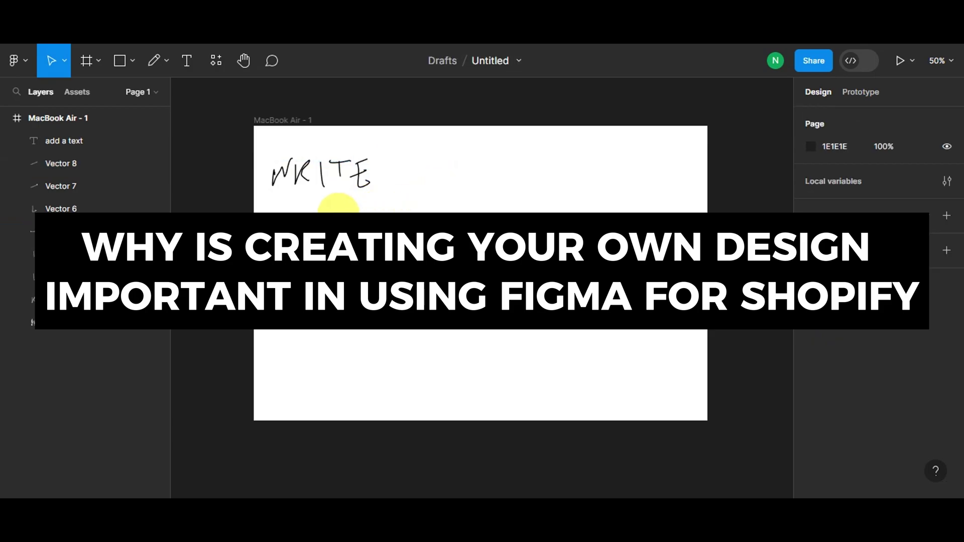
{"action": "left_click", "coordinate": [334, 201]}
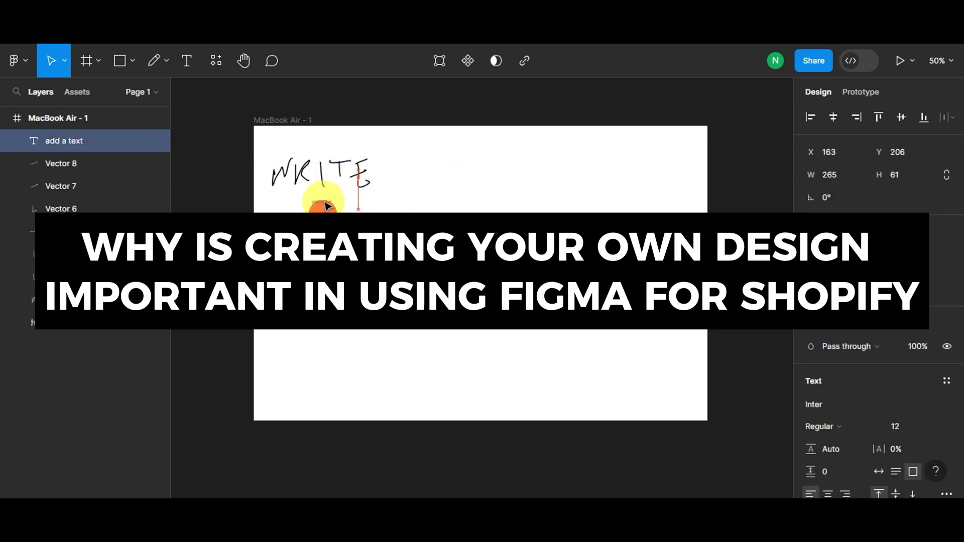
{"action": "left_click", "coordinate": [464, 176]}
Step: Draw a thin grey rectangle as a top bar across the frame
{"action": "left_click", "coordinate": [132, 61]}
{"action": "left_click", "coordinate": [115, 96]}
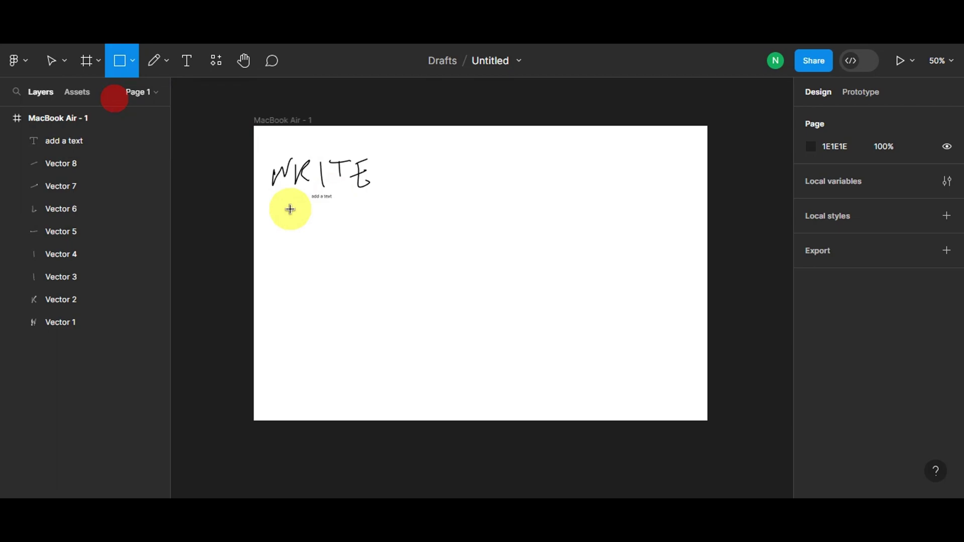
{"action": "left_click_drag", "start_coordinate": [397, 151], "coordinate": [697, 162]}
{"action": "left_click", "coordinate": [612, 280]}
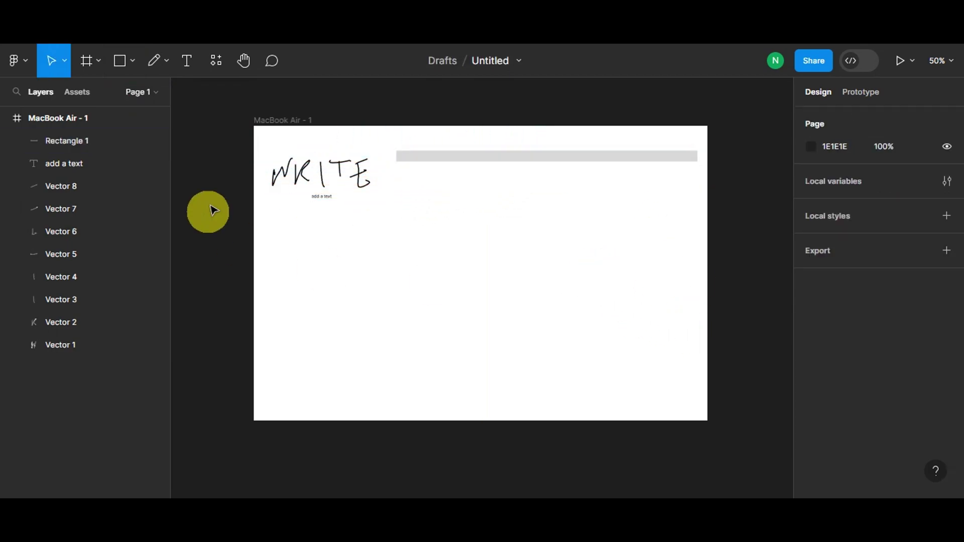
Step: Draw a horizontal divider line across the frame
{"action": "left_click", "coordinate": [133, 61]}
{"action": "left_click", "coordinate": [77, 113]}
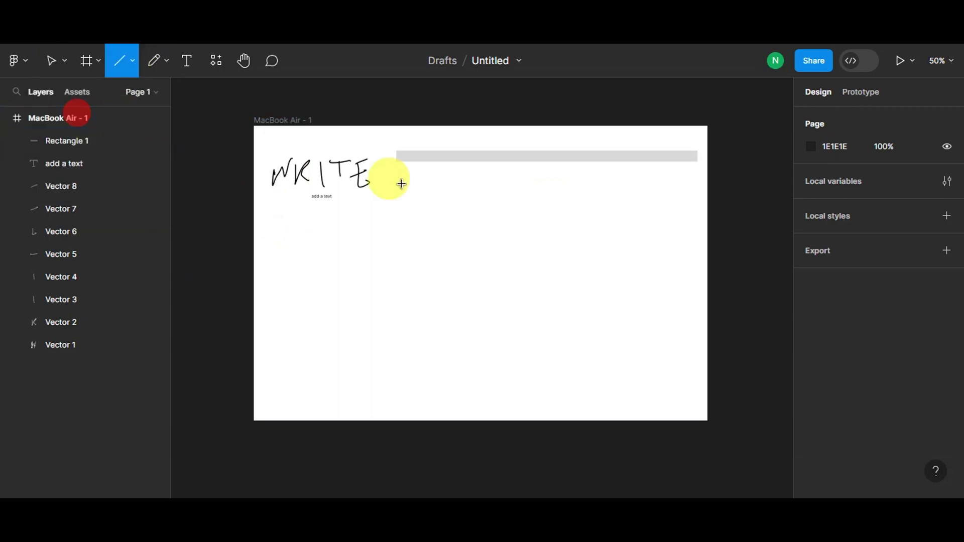
{"action": "left_click_drag", "start_coordinate": [275, 204], "coordinate": [693, 205]}
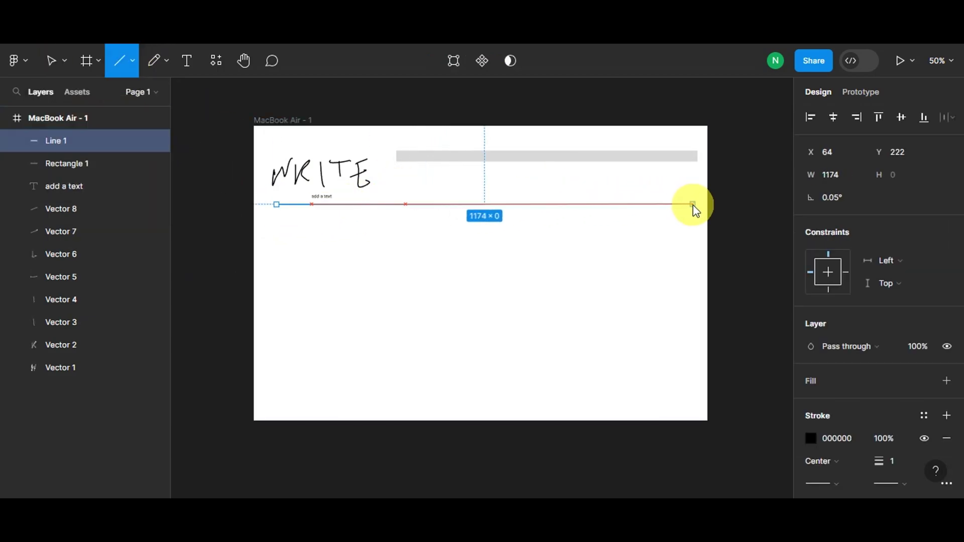
{"action": "left_click", "coordinate": [567, 324]}
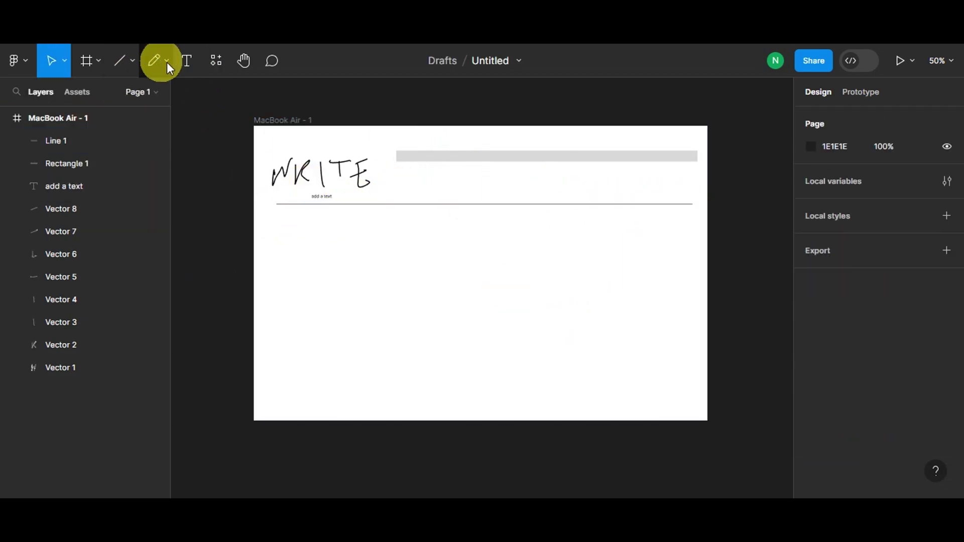
Step: Add a grey circle on the frame's right side and duplicate it below the first
{"action": "left_click", "coordinate": [131, 61]}
{"action": "left_click", "coordinate": [107, 147]}
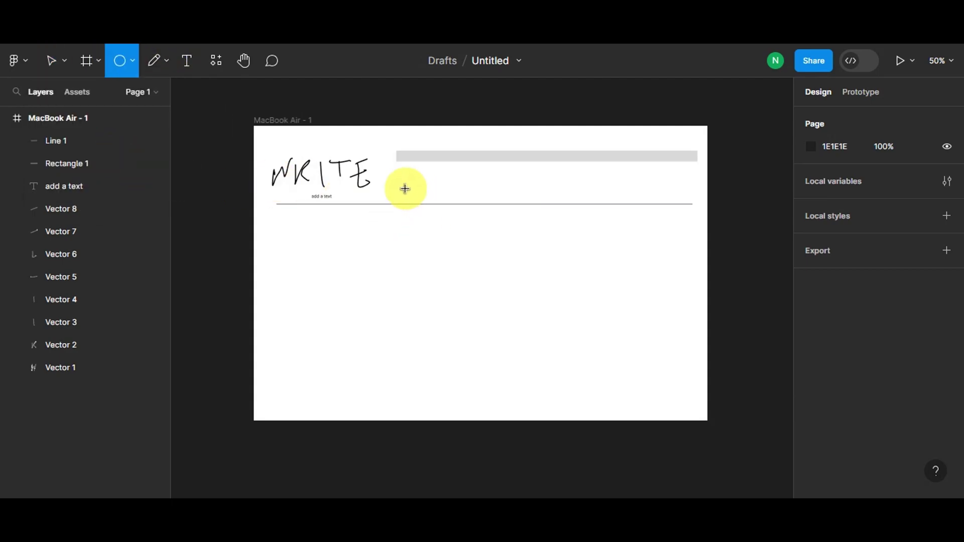
{"action": "left_click_drag", "start_coordinate": [291, 234], "coordinate": [373, 306]}
{"action": "left_click_drag", "start_coordinate": [338, 278], "coordinate": [638, 353]}
{"action": "left_click", "coordinate": [552, 262]}
{"action": "key", "text": "ctrl+d"}
{"action": "left_click", "coordinate": [521, 312]}
{"action": "left_click", "coordinate": [514, 303]}
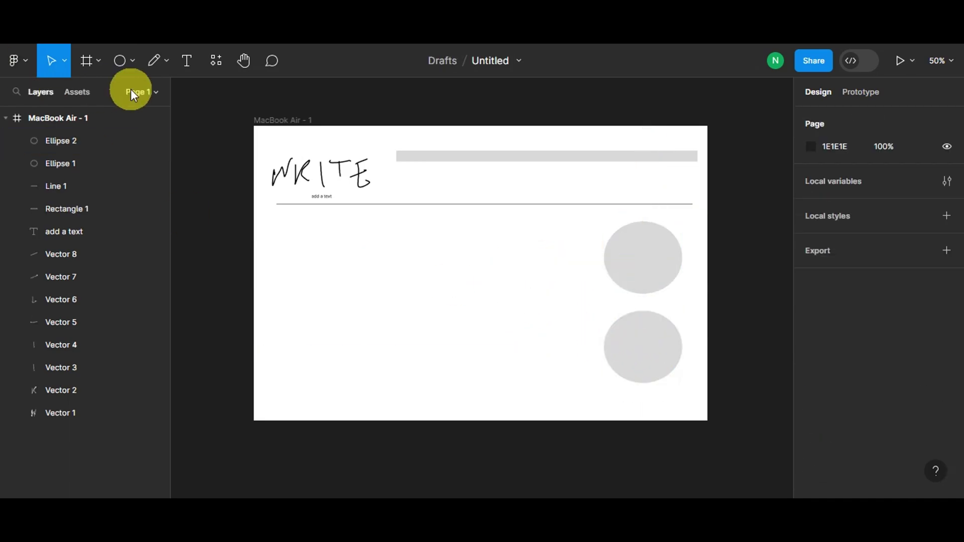
Step: Draw a tall rectangle on the left side of the frame below the divider
{"action": "left_click", "coordinate": [132, 61]}
{"action": "left_click", "coordinate": [119, 96]}
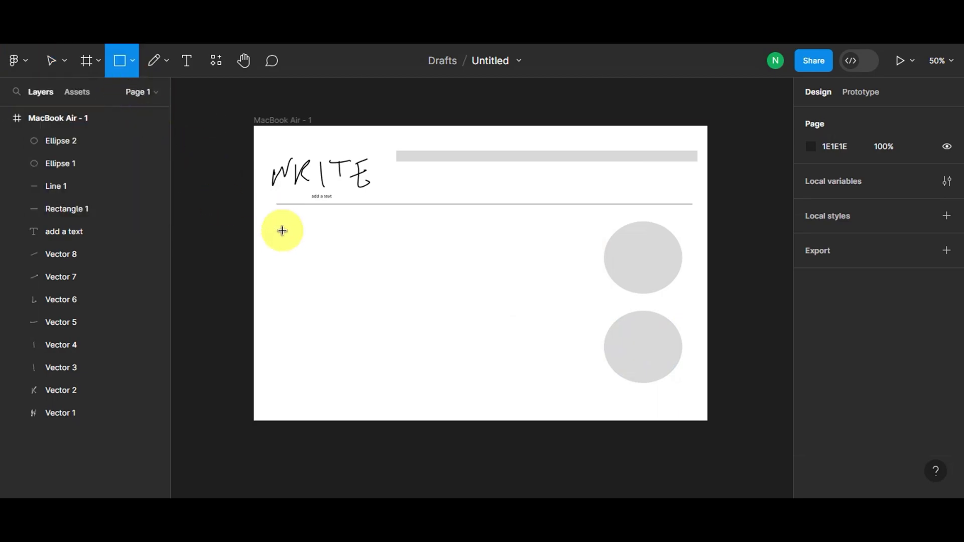
{"action": "left_click_drag", "start_coordinate": [281, 230], "coordinate": [385, 392]}
{"action": "left_click", "coordinate": [406, 235]}
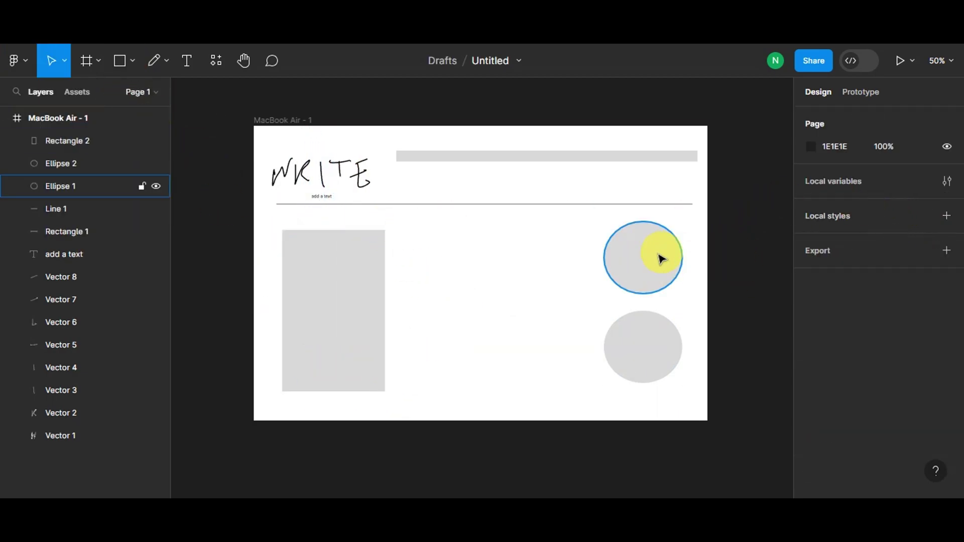
{"action": "left_click", "coordinate": [656, 264]}
Step: Flip the upper grey circle vertically
{"action": "right_click", "coordinate": [656, 263]}
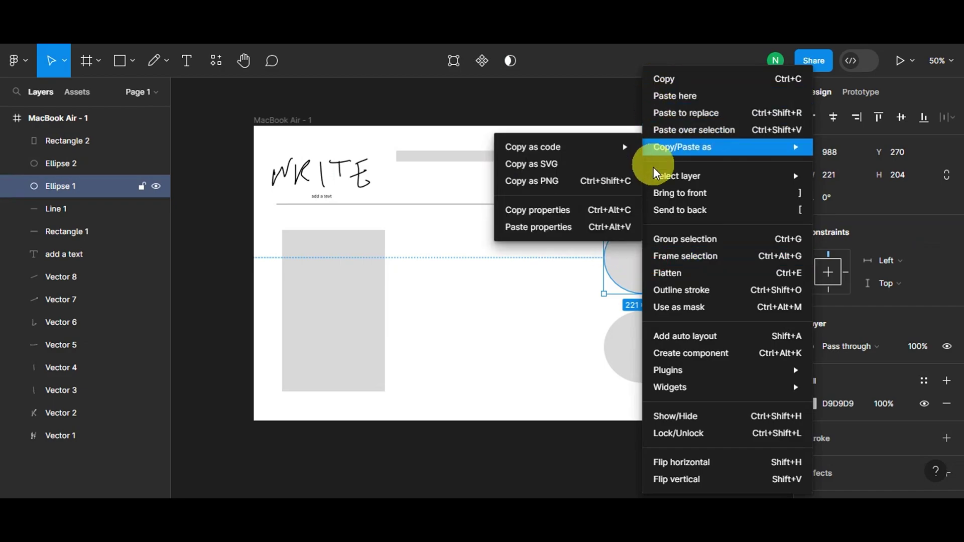
{"action": "mouse_move", "coordinate": [667, 396]}
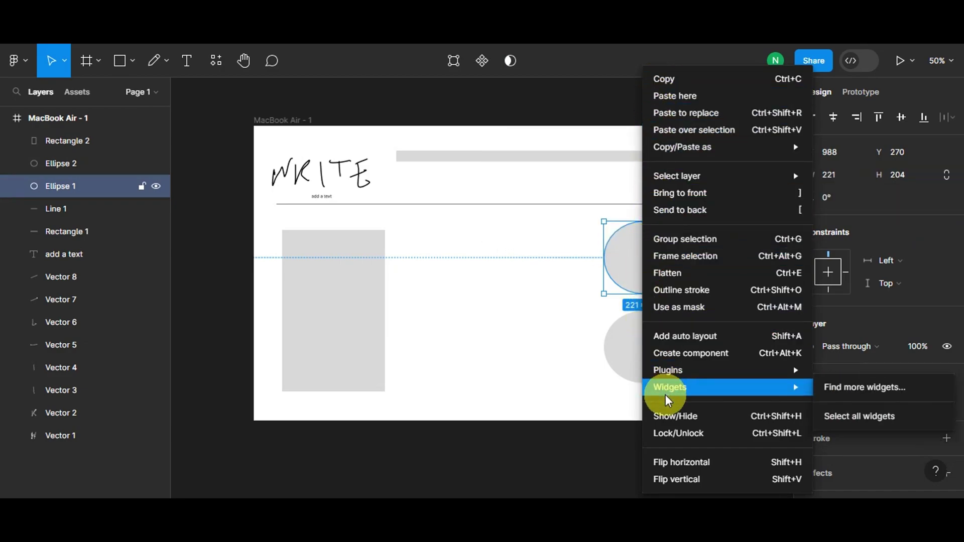
{"action": "left_click", "coordinate": [657, 479]}
{"action": "left_click", "coordinate": [472, 263]}
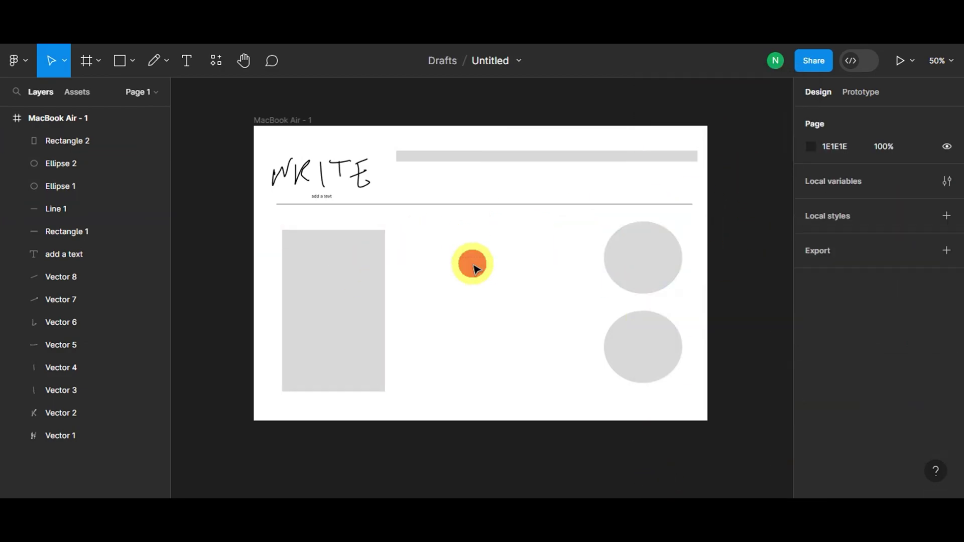
Step: Look over the page's prototype settings and the resources library
{"action": "left_click", "coordinate": [856, 94]}
{"action": "scroll", "coordinate": [903, 185], "scroll_direction": "down", "scroll_amount": 2}
{"action": "scroll", "coordinate": [902, 185], "scroll_direction": "up", "scroll_amount": 2}
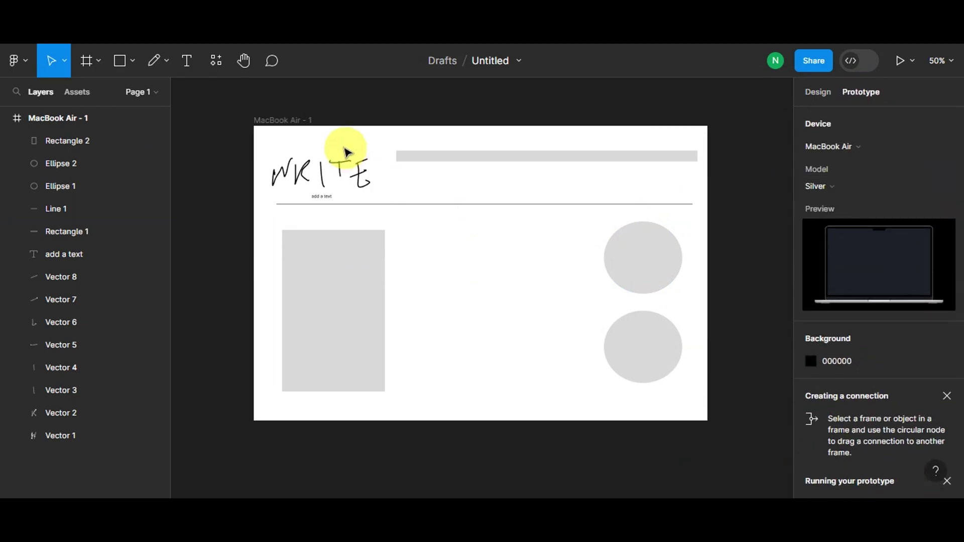
{"action": "left_click", "coordinate": [213, 60]}
Step: Check the pencil tool and file assets, then view Share's publish-to-Community option
{"action": "left_click", "coordinate": [187, 61]}
{"action": "left_click", "coordinate": [165, 68]}
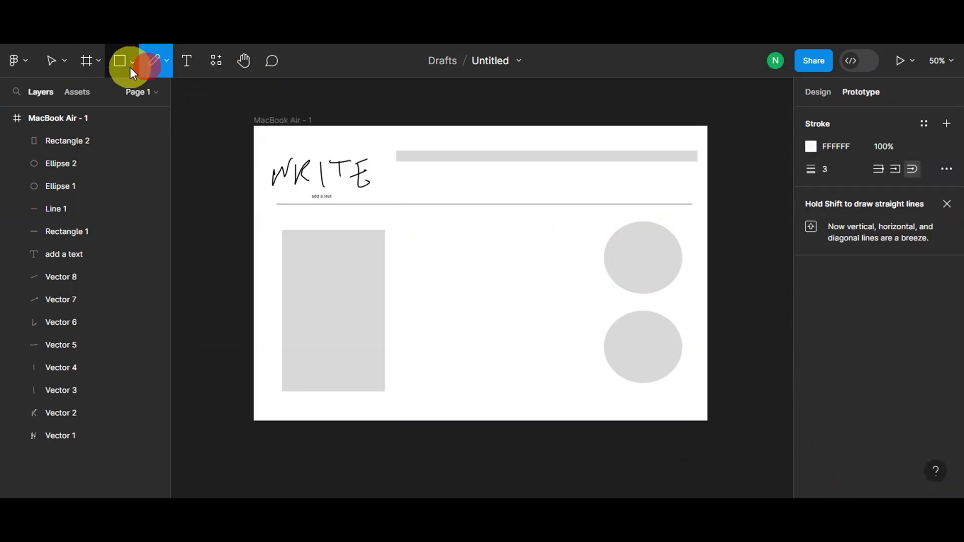
{"action": "left_click", "coordinate": [69, 96]}
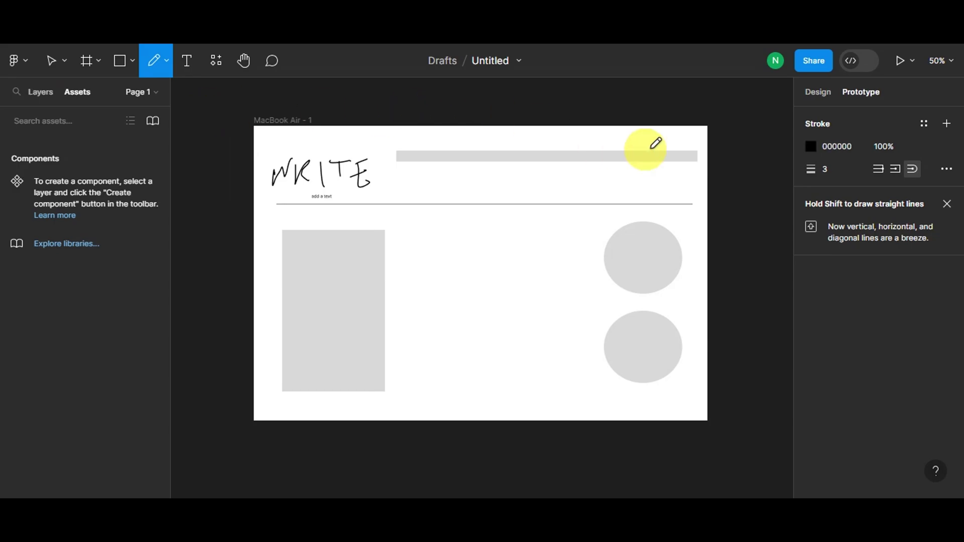
{"action": "left_click", "coordinate": [824, 66]}
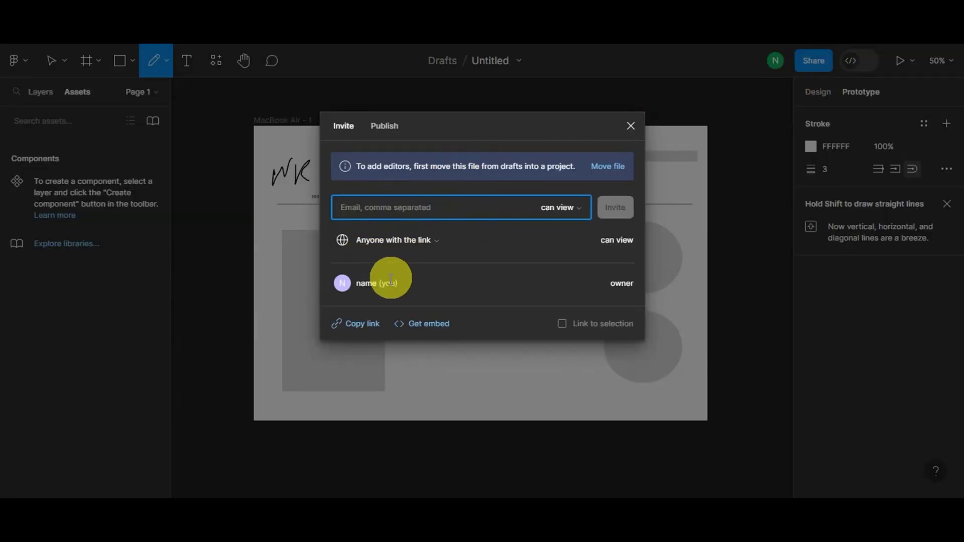
{"action": "left_click", "coordinate": [382, 128]}
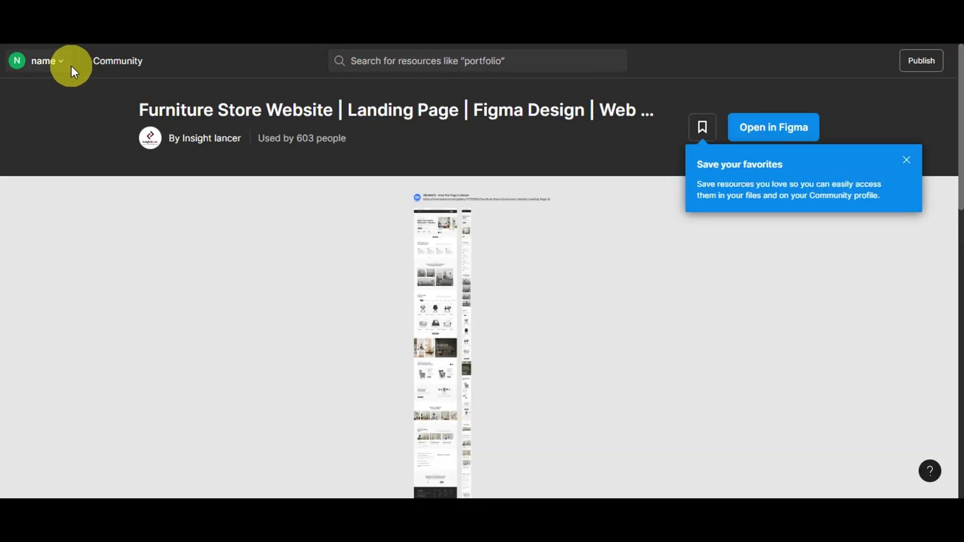
Step: Go to the Figma Community home page and browse the listings
{"action": "left_click", "coordinate": [71, 65]}
{"action": "left_click", "coordinate": [72, 65]}
{"action": "left_click", "coordinate": [96, 63]}
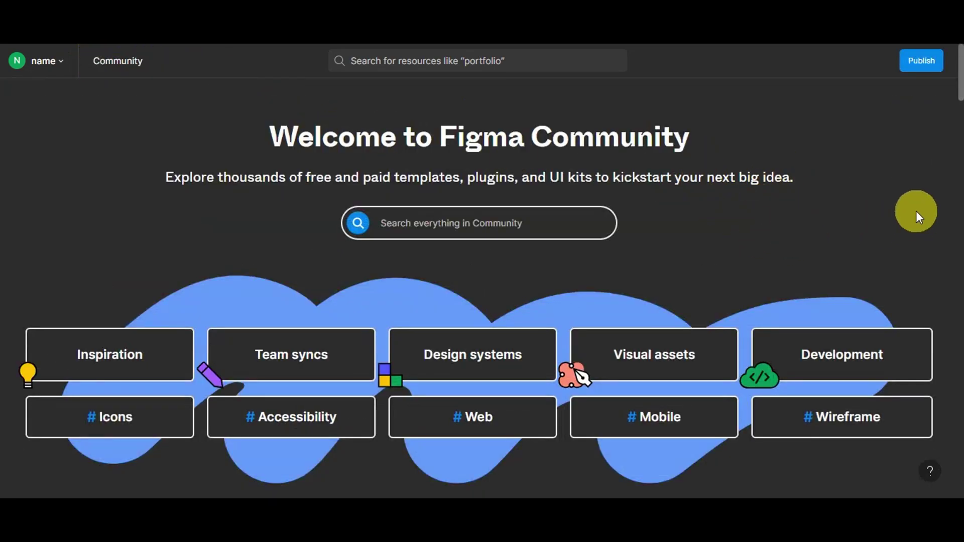
{"action": "scroll", "coordinate": [917, 211], "scroll_direction": "down", "scroll_amount": 1}
{"action": "scroll", "coordinate": [917, 210], "scroll_direction": "down", "scroll_amount": 5}
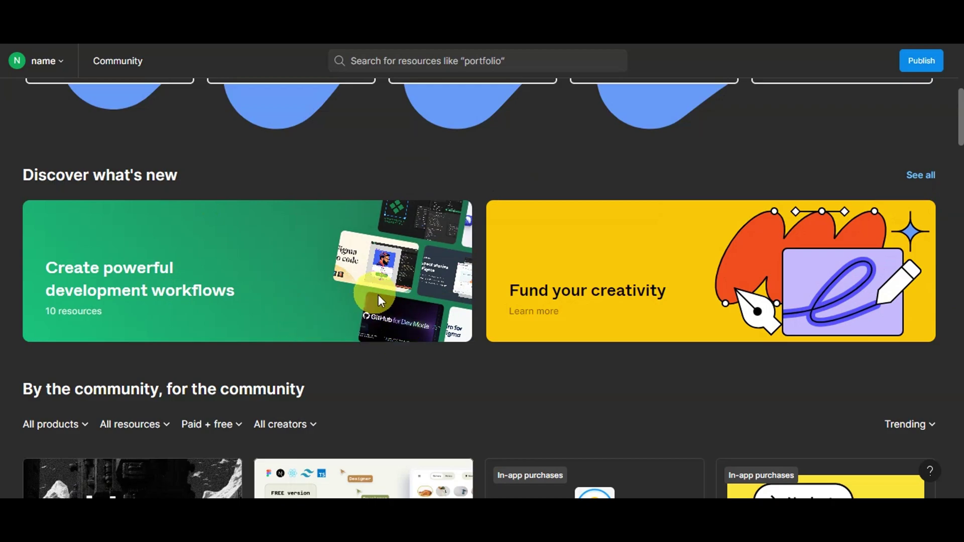
{"action": "scroll", "coordinate": [958, 301], "scroll_direction": "down", "scroll_amount": 2}
{"action": "scroll", "coordinate": [959, 302], "scroll_direction": "down", "scroll_amount": 4}
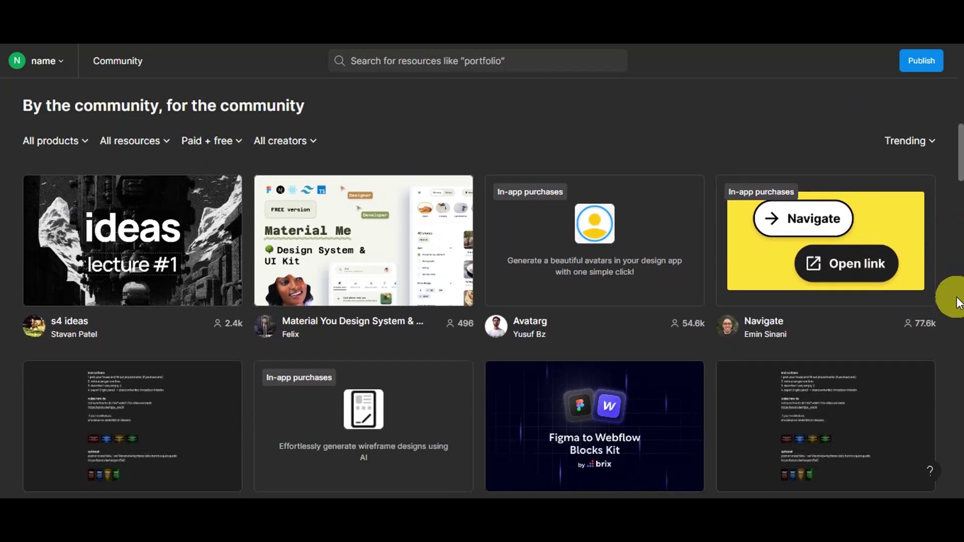
{"action": "scroll", "coordinate": [960, 302], "scroll_direction": "down", "scroll_amount": 6}
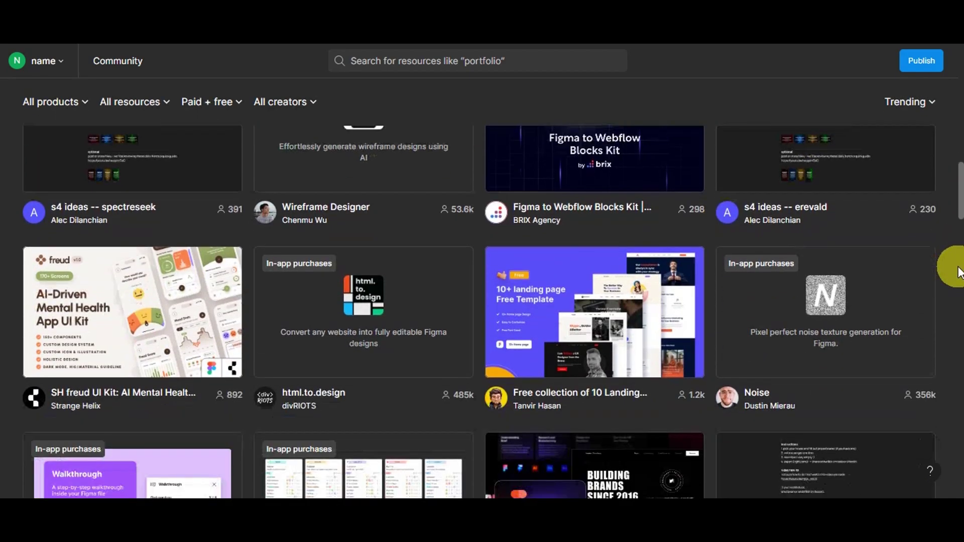
{"action": "scroll", "coordinate": [959, 271], "scroll_direction": "down", "scroll_amount": 7}
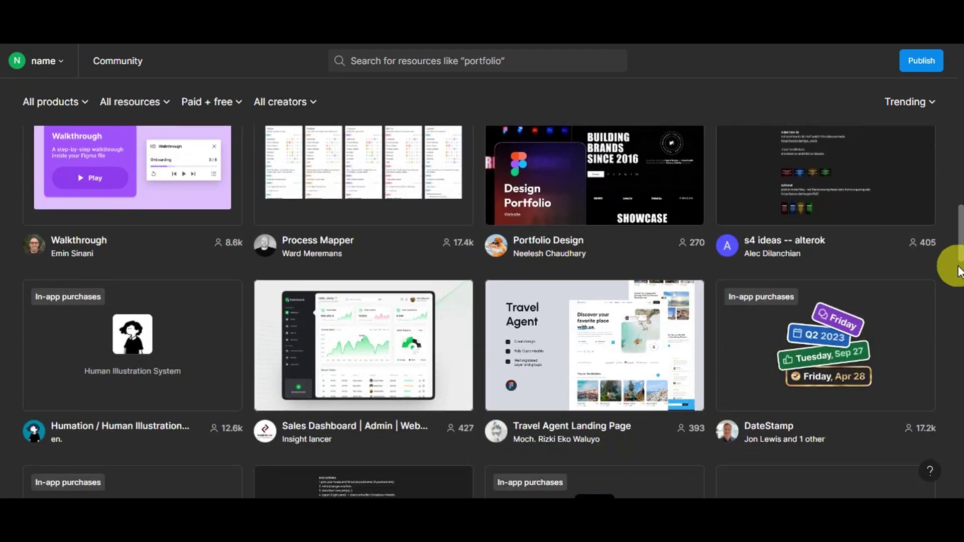
{"action": "scroll", "coordinate": [959, 272], "scroll_direction": "down", "scroll_amount": 4}
{"action": "scroll", "coordinate": [959, 271], "scroll_direction": "up", "scroll_amount": 15}
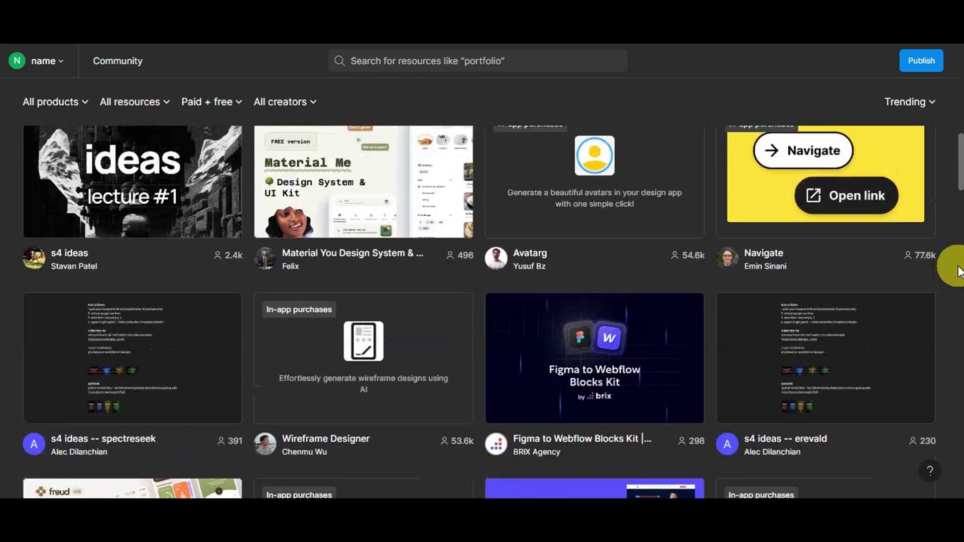
{"action": "scroll", "coordinate": [955, 268], "scroll_direction": "up", "scroll_amount": 5}
{"action": "scroll", "coordinate": [955, 269], "scroll_direction": "down", "scroll_amount": 3}
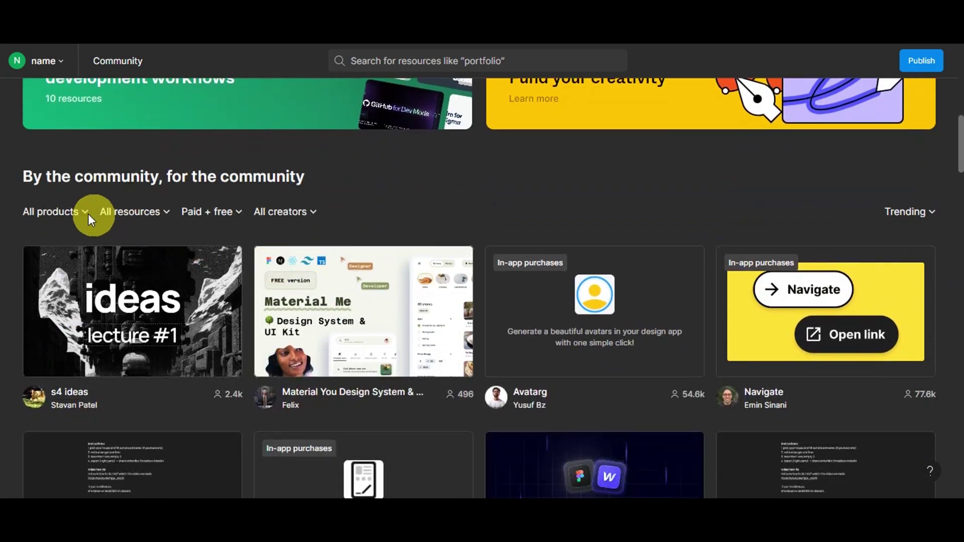
Step: Filter Community results to Figma products that are Free
{"action": "left_click", "coordinate": [85, 213]}
{"action": "left_click", "coordinate": [52, 258]}
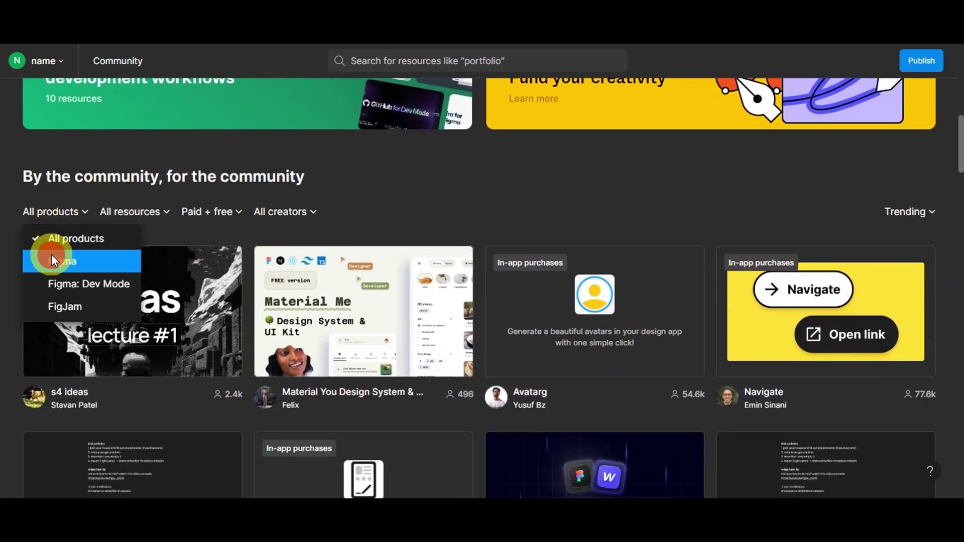
{"action": "left_click", "coordinate": [112, 196]}
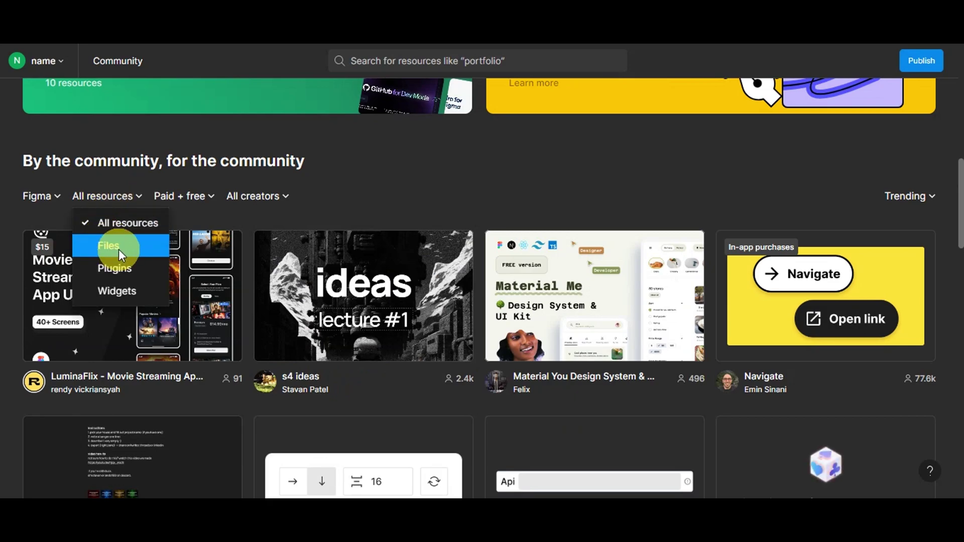
{"action": "left_click", "coordinate": [120, 221]}
{"action": "left_click", "coordinate": [214, 197]}
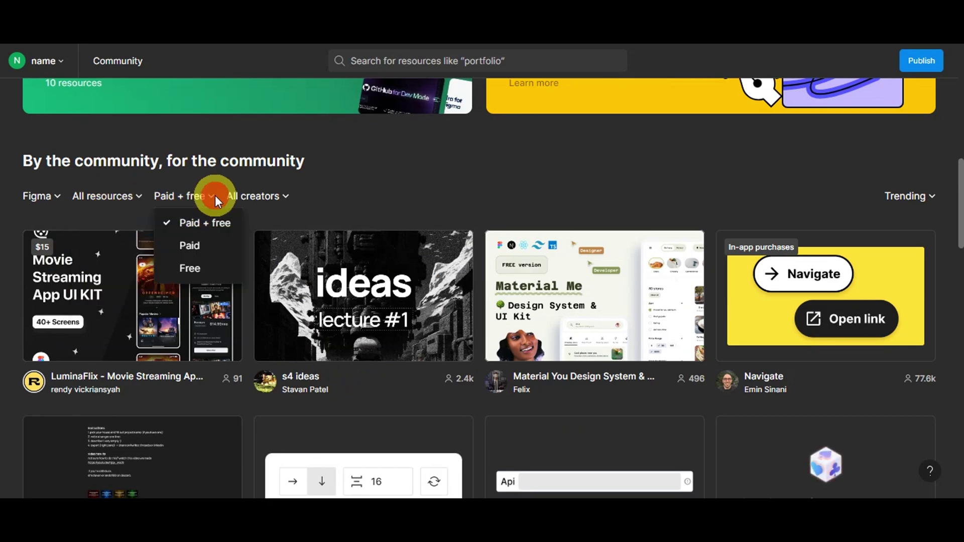
{"action": "left_click", "coordinate": [182, 271]}
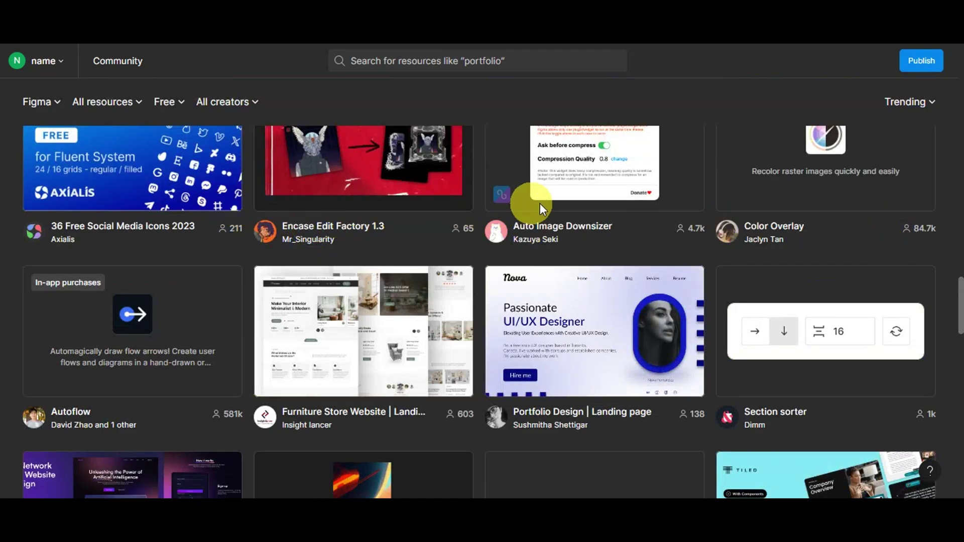
Step: Scroll the free results to find the Furniture Store Website template card
{"action": "scroll", "coordinate": [943, 206], "scroll_direction": "down", "scroll_amount": 3}
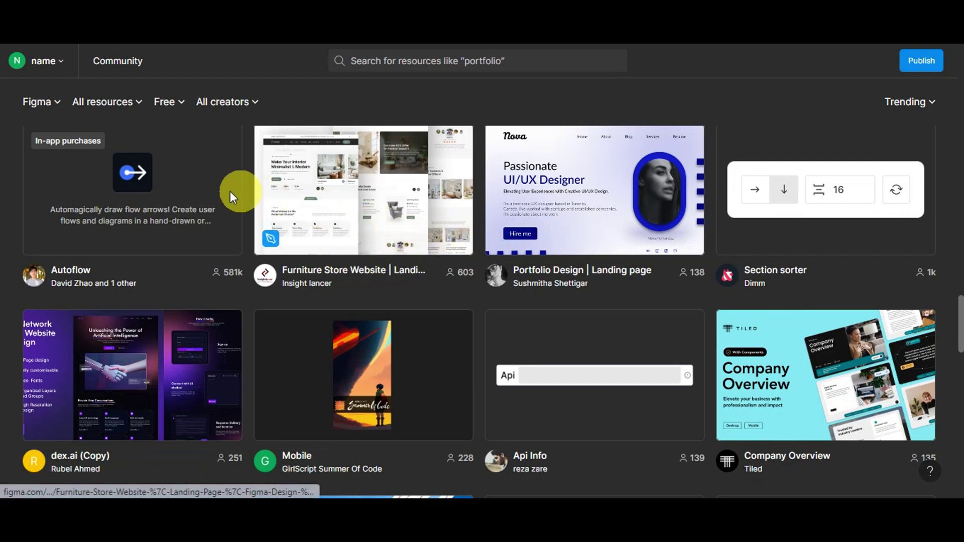
{"action": "scroll", "coordinate": [801, 402], "scroll_direction": "down", "scroll_amount": 5}
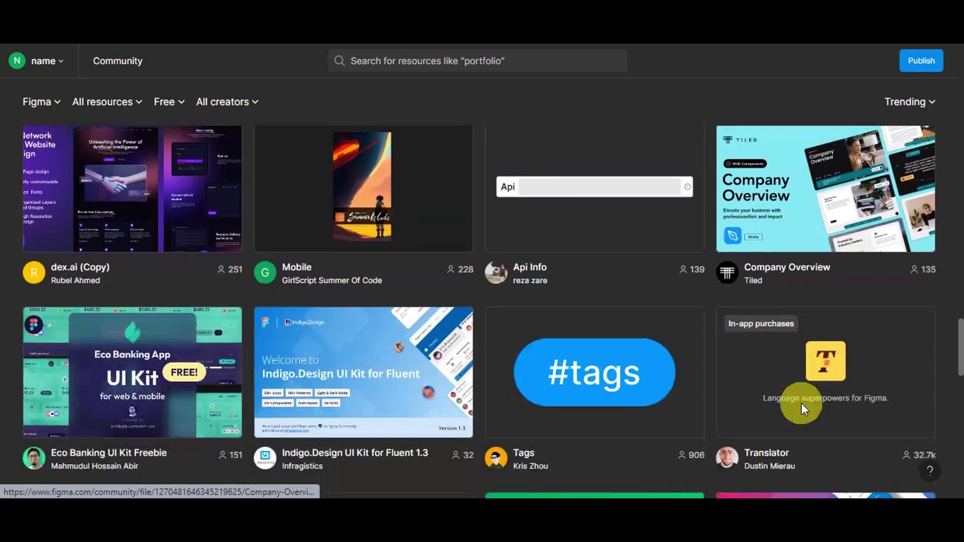
{"action": "scroll", "coordinate": [816, 387], "scroll_direction": "down", "scroll_amount": 4}
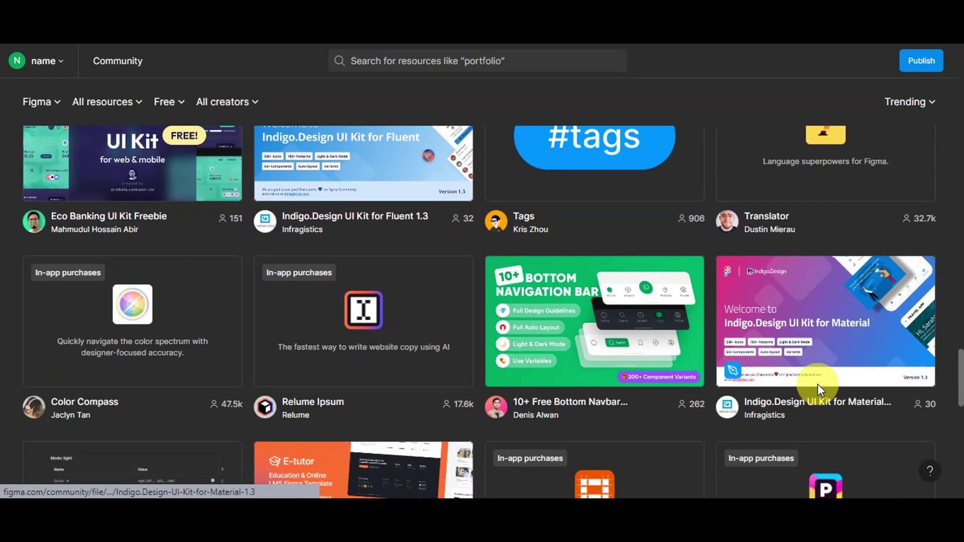
{"action": "scroll", "coordinate": [820, 381], "scroll_direction": "down", "scroll_amount": 5}
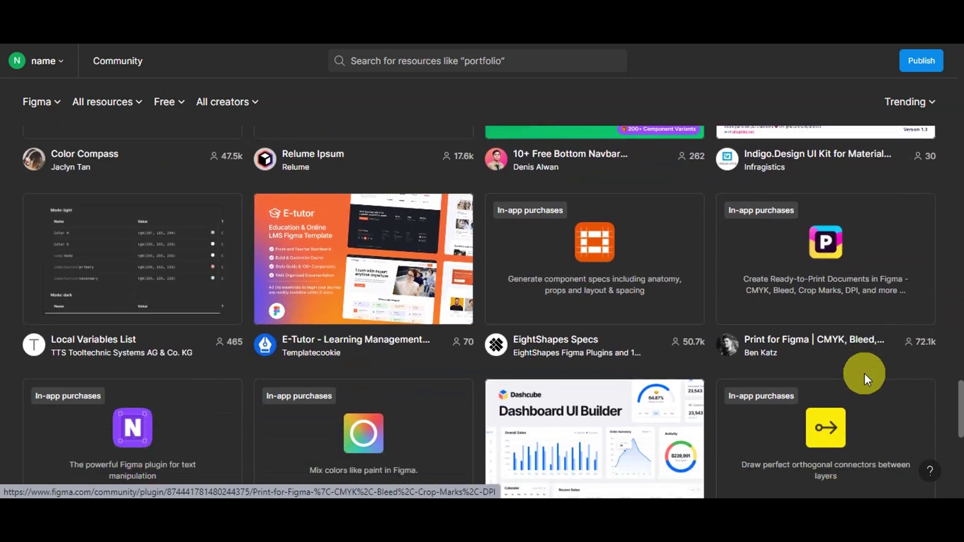
{"action": "scroll", "coordinate": [865, 374], "scroll_direction": "down", "scroll_amount": 6}
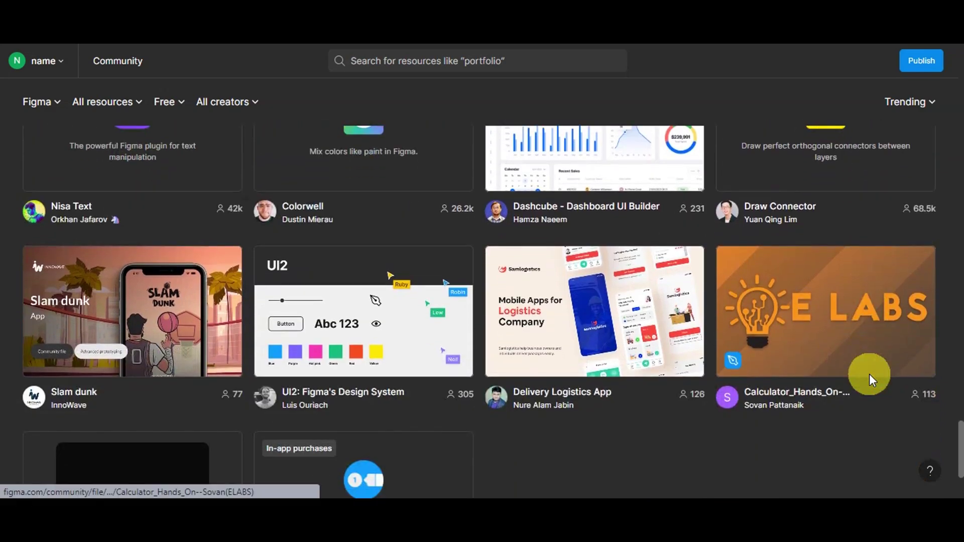
{"action": "scroll", "coordinate": [869, 373], "scroll_direction": "down", "scroll_amount": 3}
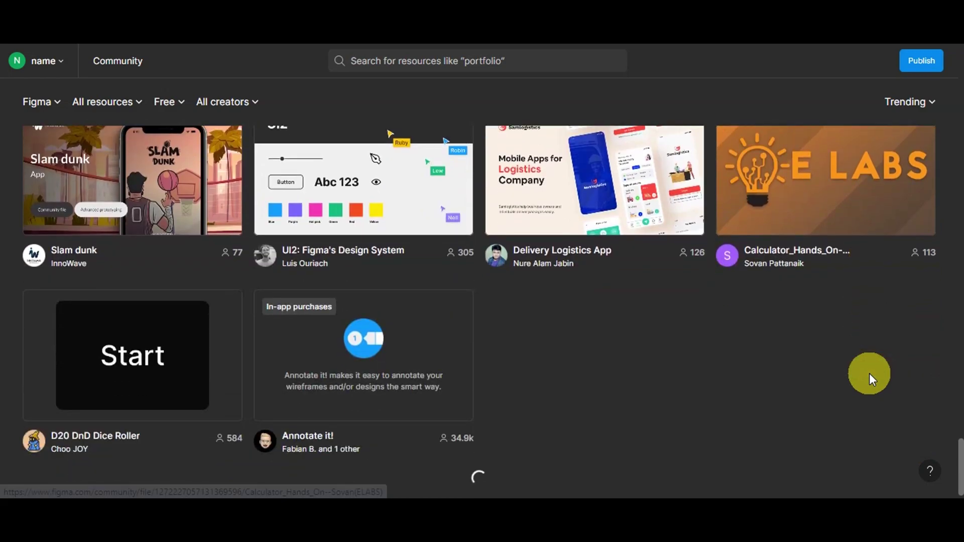
{"action": "scroll", "coordinate": [869, 372], "scroll_direction": "up", "scroll_amount": 8}
{"action": "scroll", "coordinate": [870, 372], "scroll_direction": "up", "scroll_amount": 10}
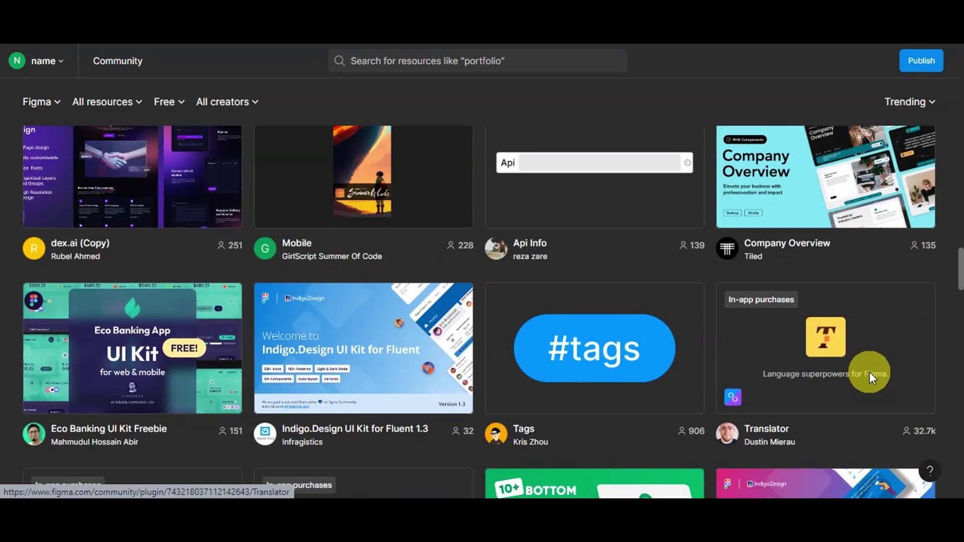
{"action": "scroll", "coordinate": [869, 372], "scroll_direction": "up", "scroll_amount": 4}
{"action": "scroll", "coordinate": [870, 371], "scroll_direction": "up", "scroll_amount": 1}
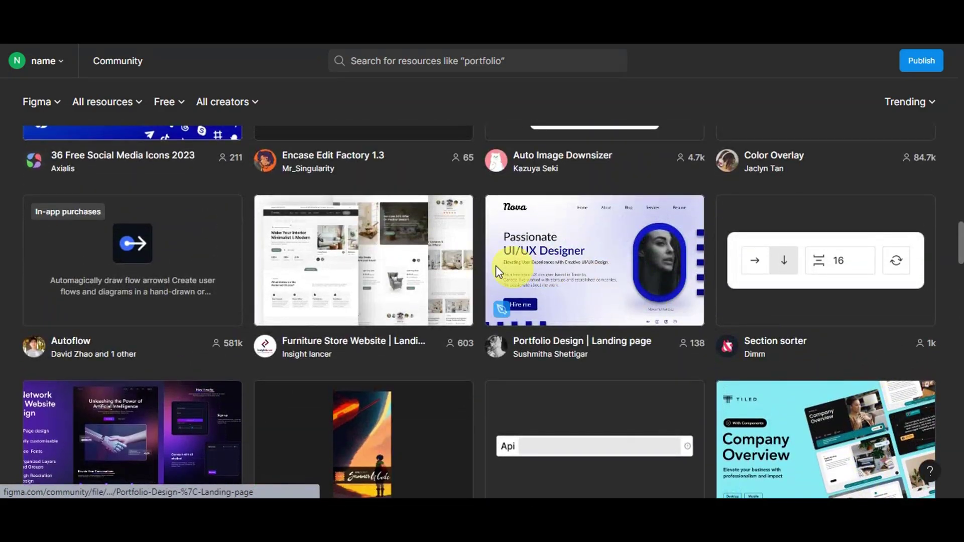
{"action": "left_click", "coordinate": [356, 264]}
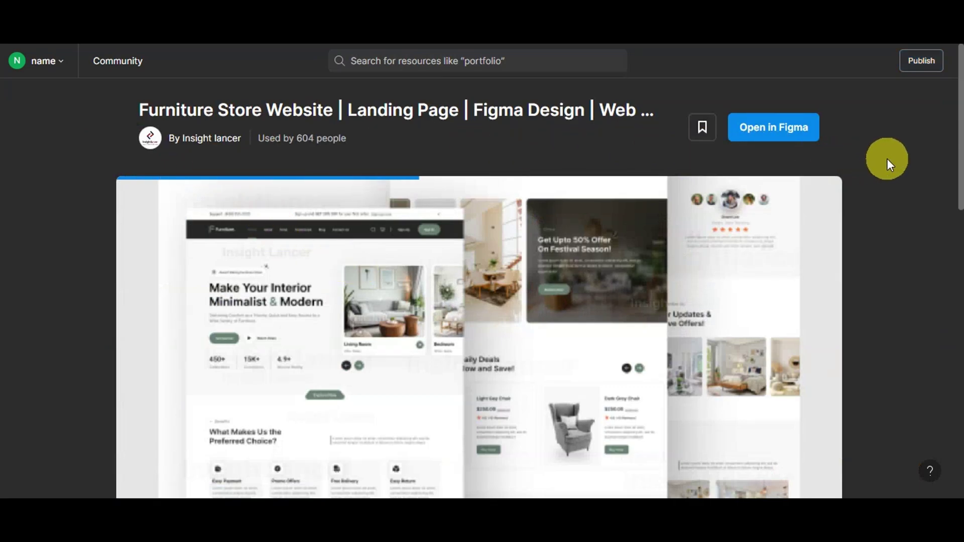
{"action": "scroll", "coordinate": [907, 165], "scroll_direction": "down", "scroll_amount": 5}
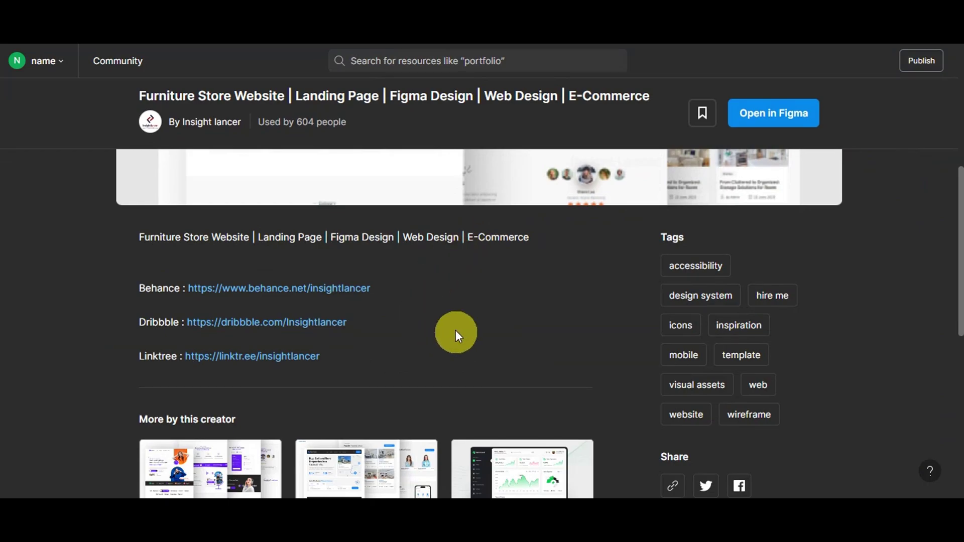
{"action": "scroll", "coordinate": [881, 291], "scroll_direction": "down", "scroll_amount": 6}
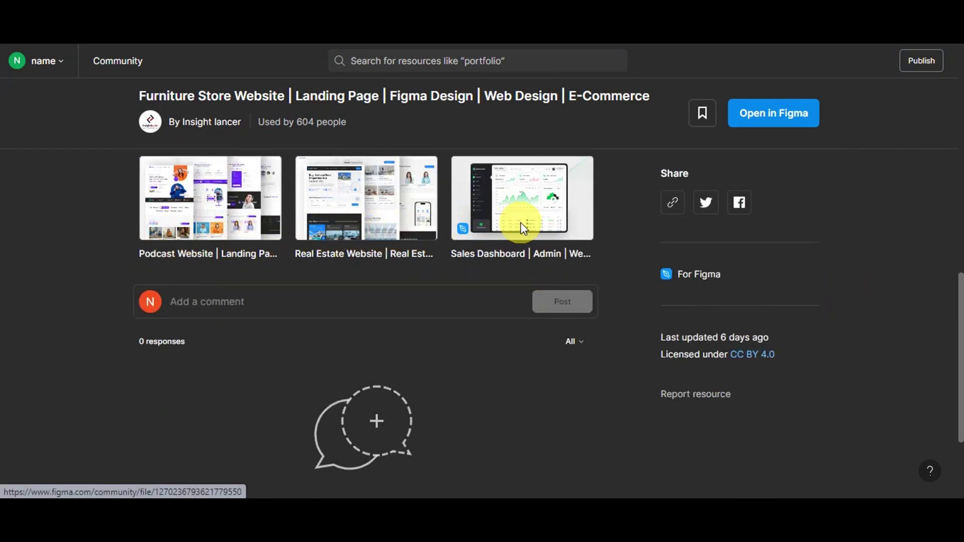
{"action": "scroll", "coordinate": [867, 293], "scroll_direction": "down", "scroll_amount": 3}
{"action": "scroll", "coordinate": [867, 293], "scroll_direction": "up", "scroll_amount": 4}
{"action": "scroll", "coordinate": [867, 293], "scroll_direction": "down", "scroll_amount": 5}
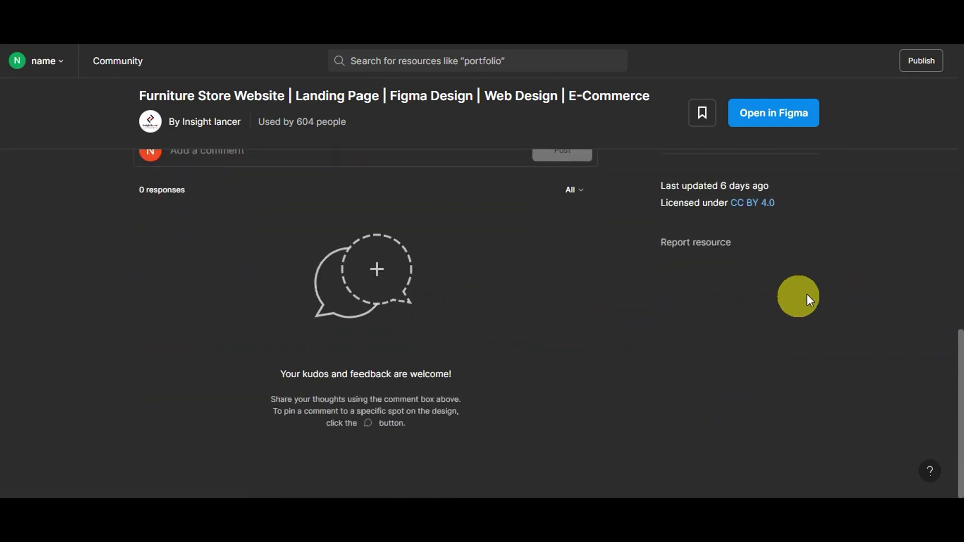
{"action": "scroll", "coordinate": [848, 288], "scroll_direction": "up", "scroll_amount": 10}
{"action": "scroll", "coordinate": [849, 289], "scroll_direction": "up", "scroll_amount": 5}
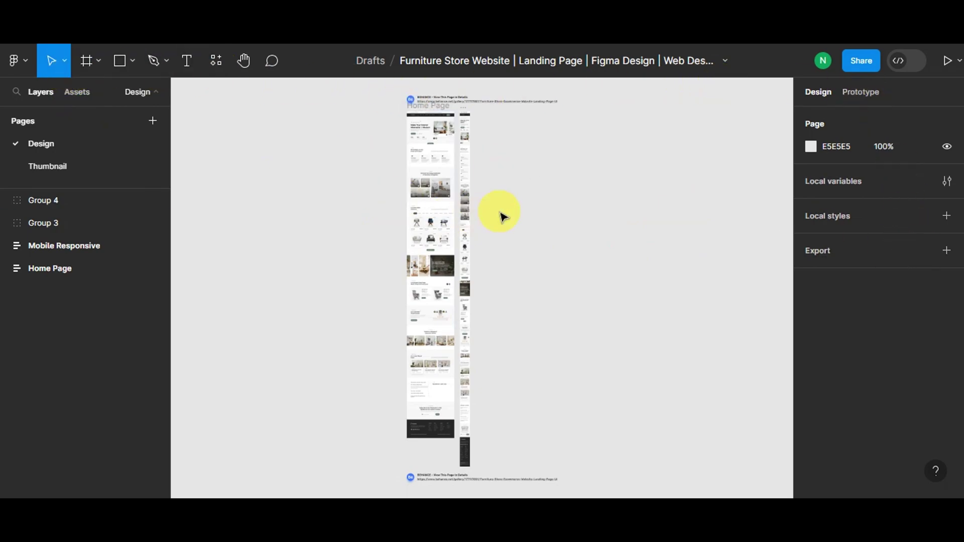
Step: Set the prototype preview device to MacBook Air
{"action": "left_click", "coordinate": [131, 63]}
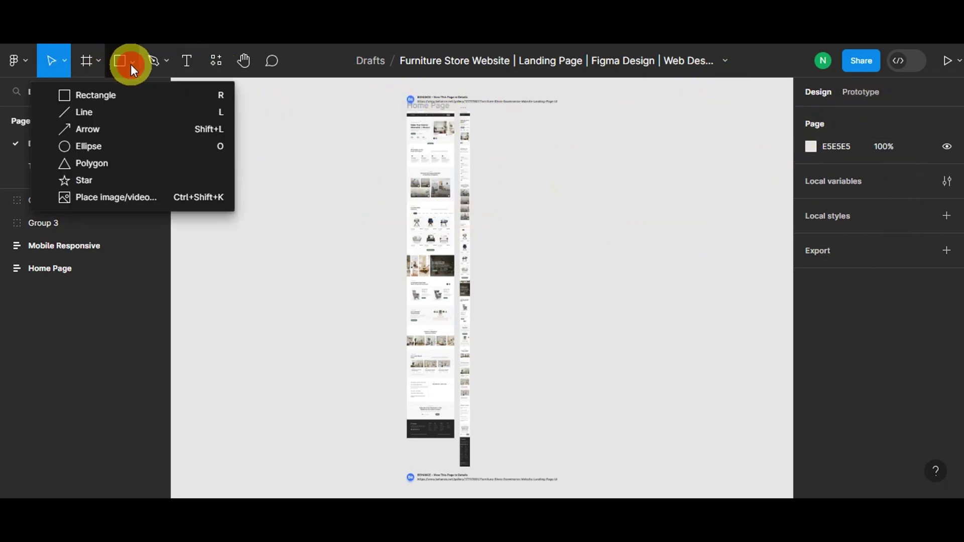
{"action": "left_click", "coordinate": [216, 61]}
{"action": "left_click", "coordinate": [185, 93]}
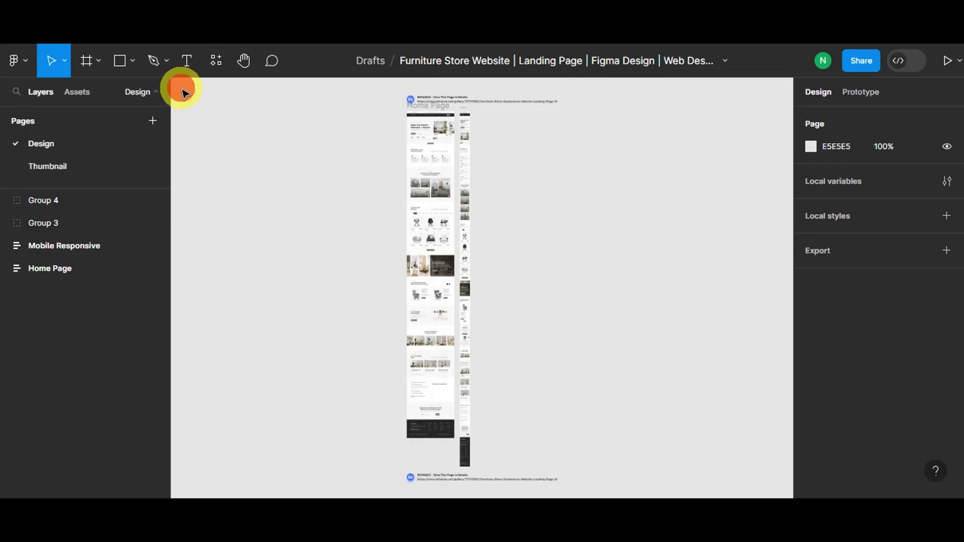
{"action": "left_click", "coordinate": [861, 94]}
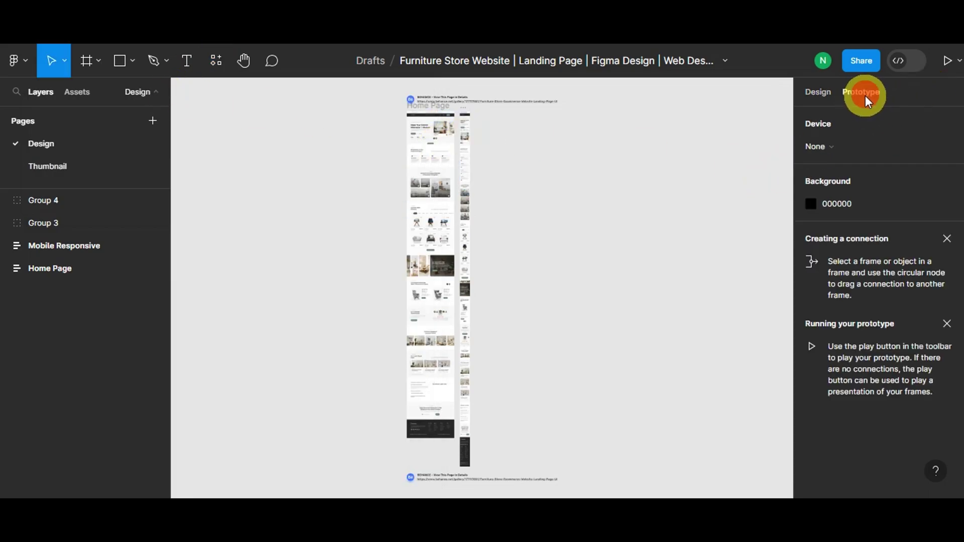
{"action": "left_click", "coordinate": [841, 150]}
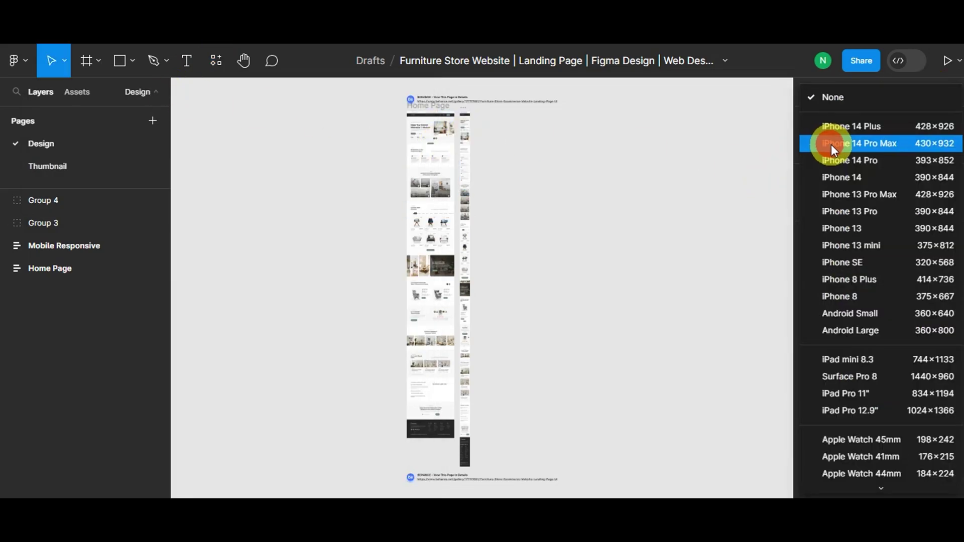
{"action": "scroll", "coordinate": [905, 411], "scroll_direction": "down", "scroll_amount": 5}
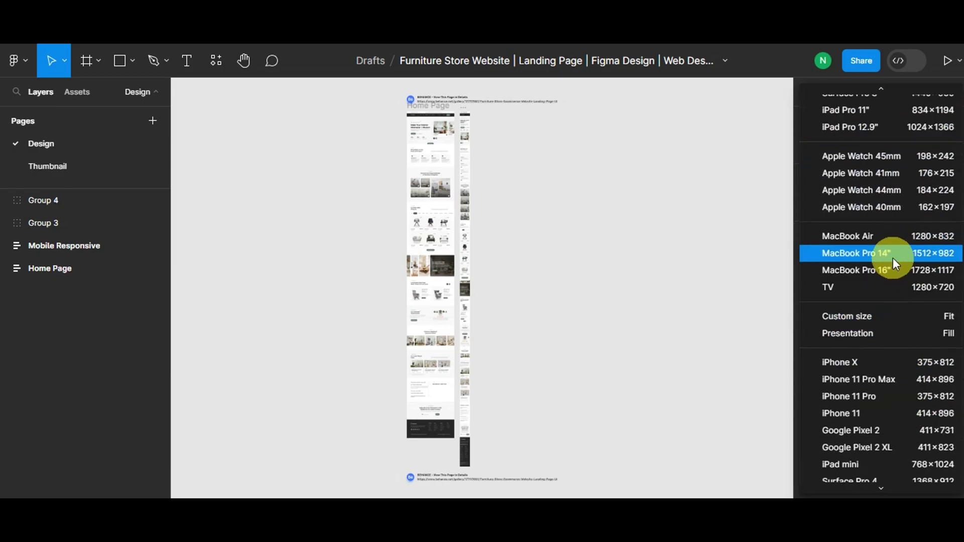
{"action": "scroll", "coordinate": [884, 282], "scroll_direction": "down", "scroll_amount": 1}
{"action": "scroll", "coordinate": [864, 347], "scroll_direction": "up", "scroll_amount": 3}
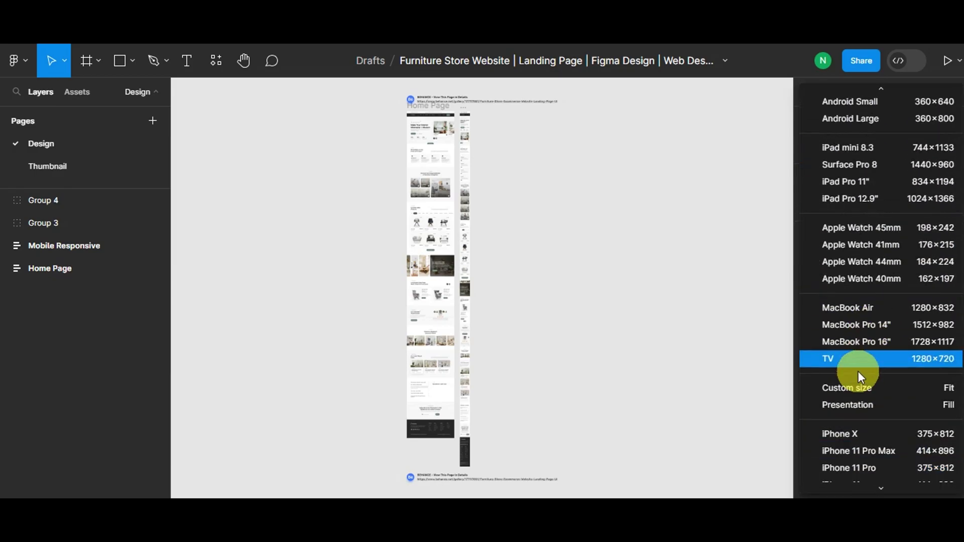
{"action": "left_click", "coordinate": [859, 309]}
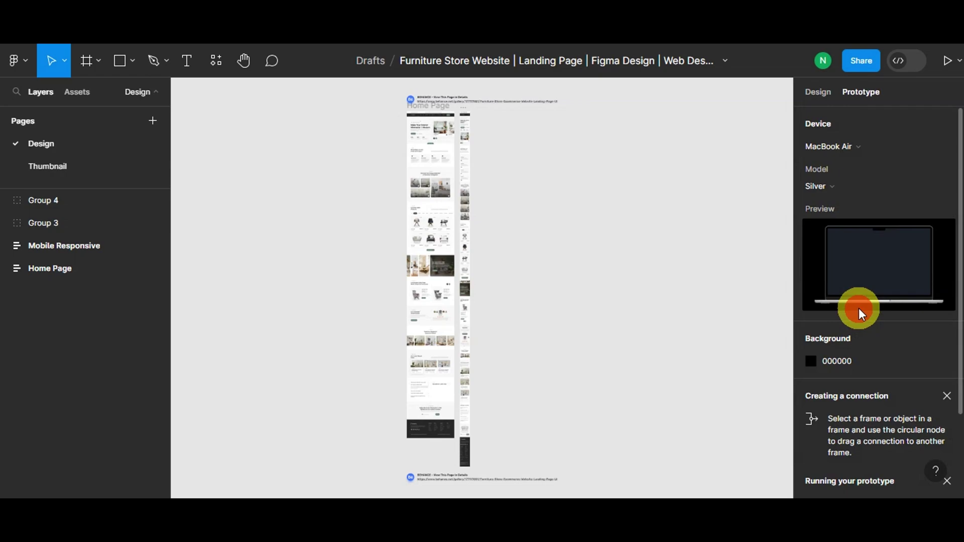
Step: Return to the Design panel and clear the canvas selection
{"action": "scroll", "coordinate": [577, 295], "scroll_direction": "down", "scroll_amount": 1}
{"action": "scroll", "coordinate": [578, 296], "scroll_direction": "up", "scroll_amount": 2}
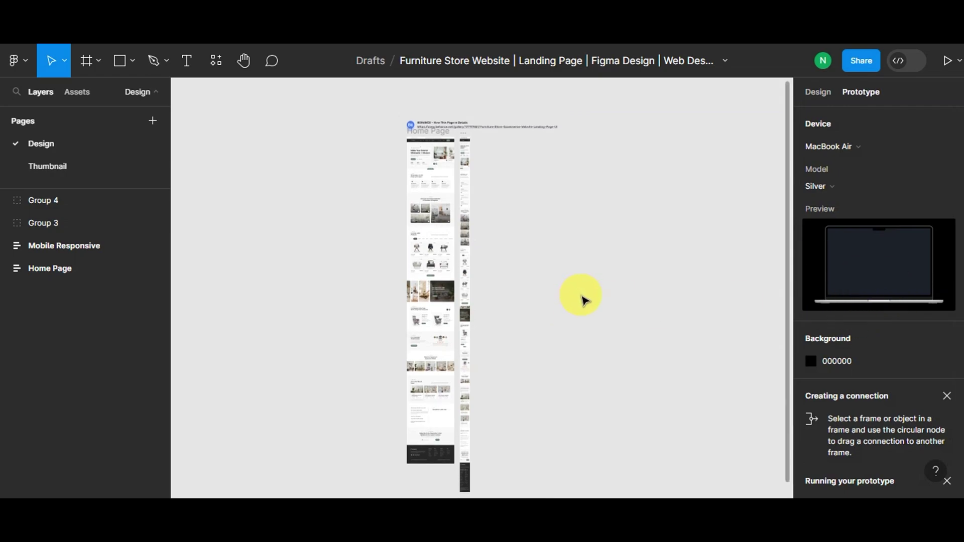
{"action": "scroll", "coordinate": [815, 296], "scroll_direction": "down", "scroll_amount": 3}
{"action": "scroll", "coordinate": [860, 330], "scroll_direction": "up", "scroll_amount": 3}
{"action": "left_click", "coordinate": [818, 92]}
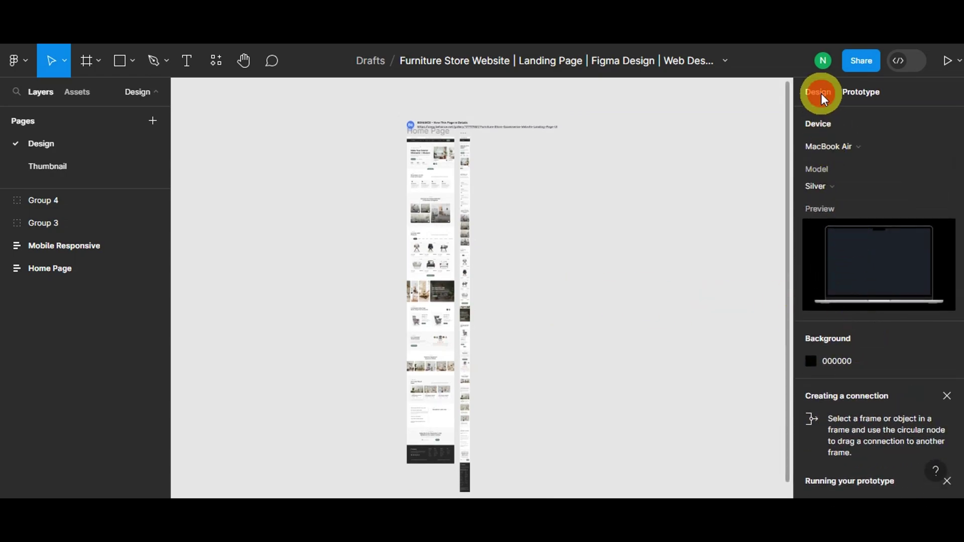
{"action": "left_click", "coordinate": [653, 177]}
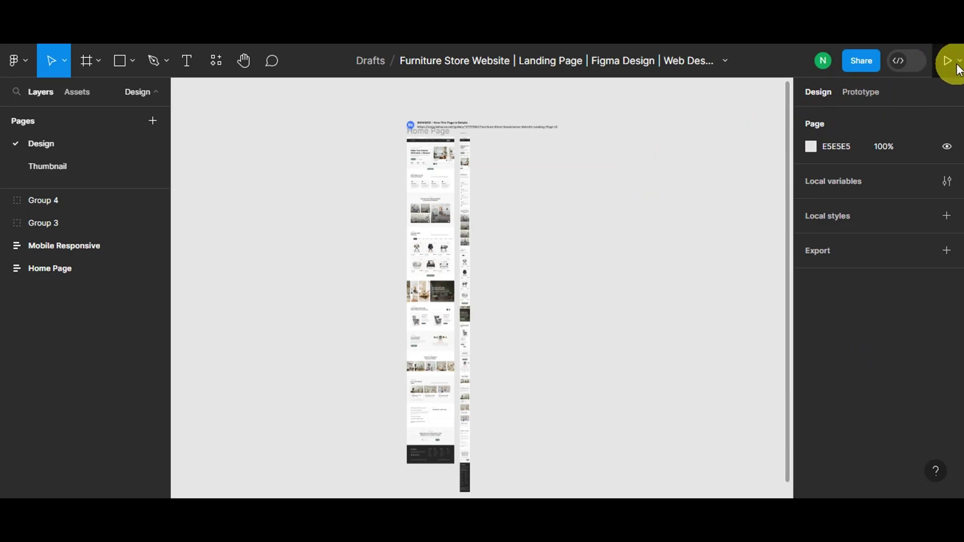
Step: Start presenting the landing page and view the mobile version frame
{"action": "left_click", "coordinate": [958, 62]}
{"action": "left_click", "coordinate": [926, 93]}
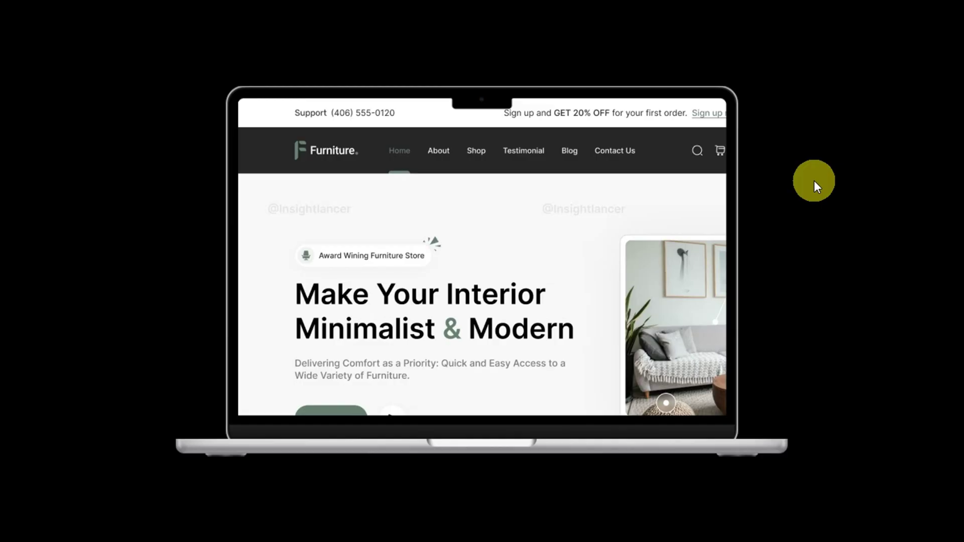
{"action": "left_click", "coordinate": [505, 483]}
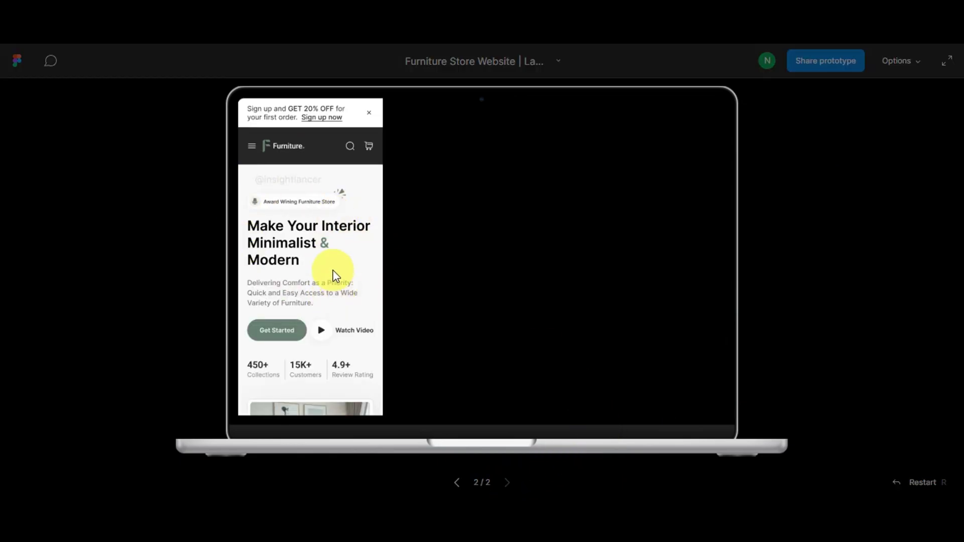
{"action": "scroll", "coordinate": [334, 276], "scroll_direction": "down", "scroll_amount": 10}
{"action": "scroll", "coordinate": [337, 274], "scroll_direction": "up", "scroll_amount": 8}
{"action": "scroll", "coordinate": [341, 274], "scroll_direction": "up", "scroll_amount": 3}
Step: Go back to the desktop Home Page frame and scroll down through it
{"action": "left_click", "coordinate": [457, 483]}
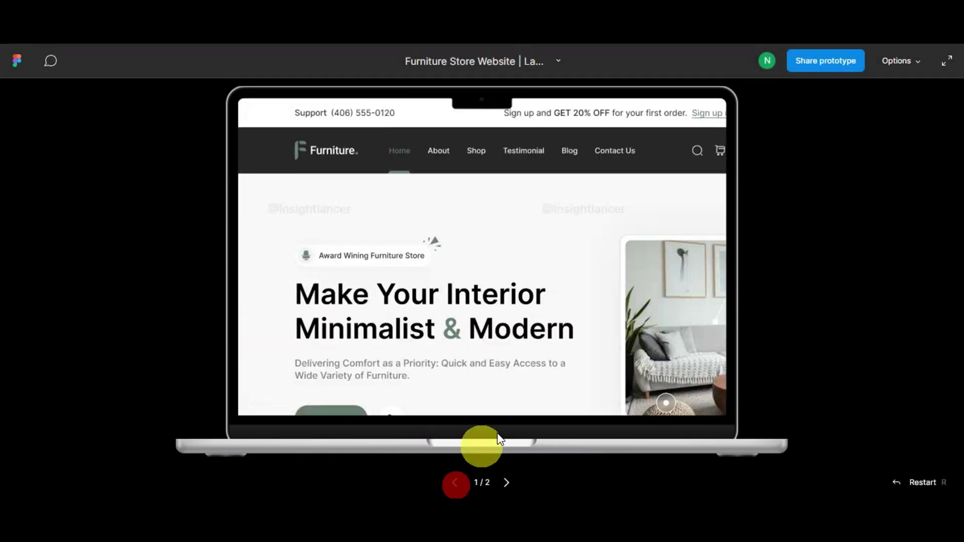
{"action": "scroll", "coordinate": [577, 366], "scroll_direction": "down", "scroll_amount": 10}
{"action": "scroll", "coordinate": [652, 351], "scroll_direction": "down", "scroll_amount": 15}
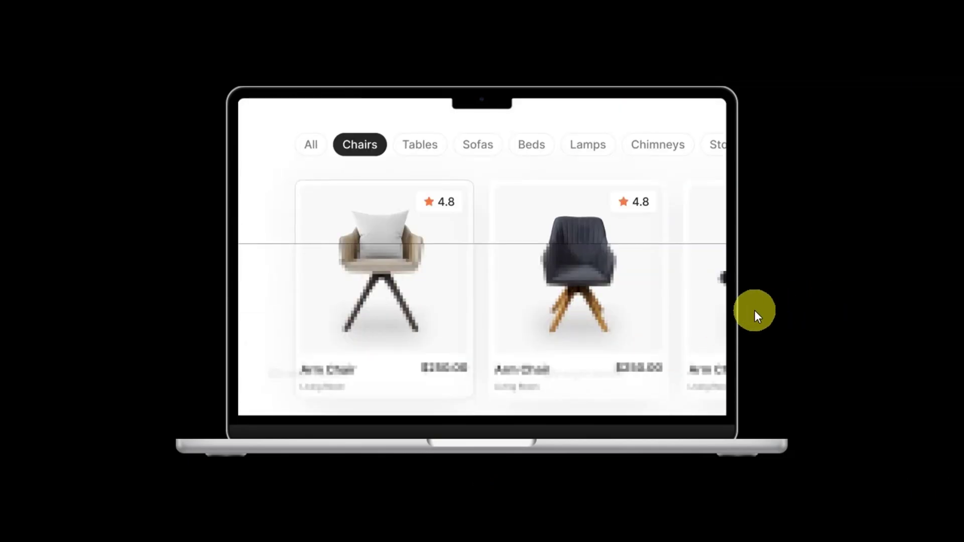
{"action": "scroll", "coordinate": [416, 224], "scroll_direction": "down", "scroll_amount": 2}
{"action": "scroll", "coordinate": [671, 235], "scroll_direction": "down", "scroll_amount": 10}
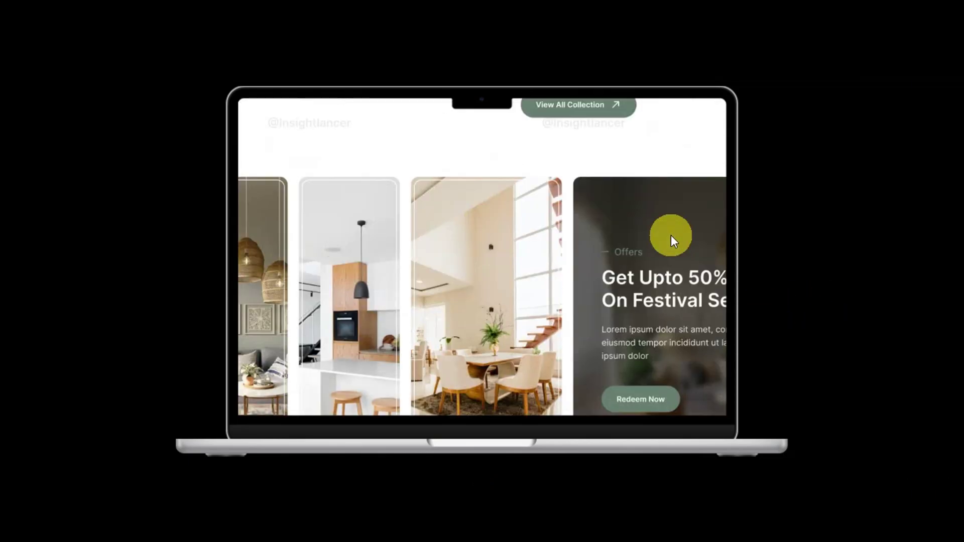
{"action": "scroll", "coordinate": [671, 235], "scroll_direction": "down", "scroll_amount": 9}
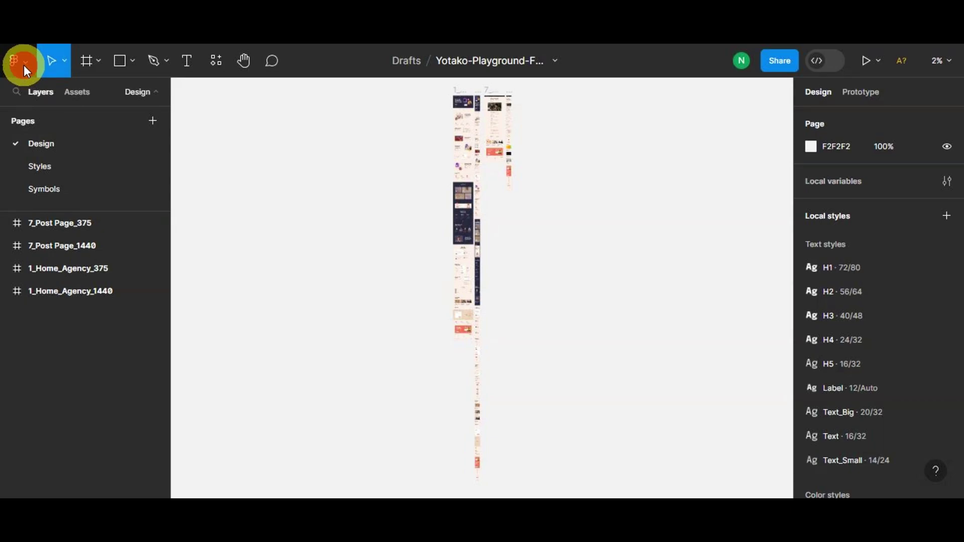
Step: Start exporting the four frames as 1x PNG, then cancel the download
{"action": "left_click", "coordinate": [23, 65]}
{"action": "mouse_move", "coordinate": [72, 150]}
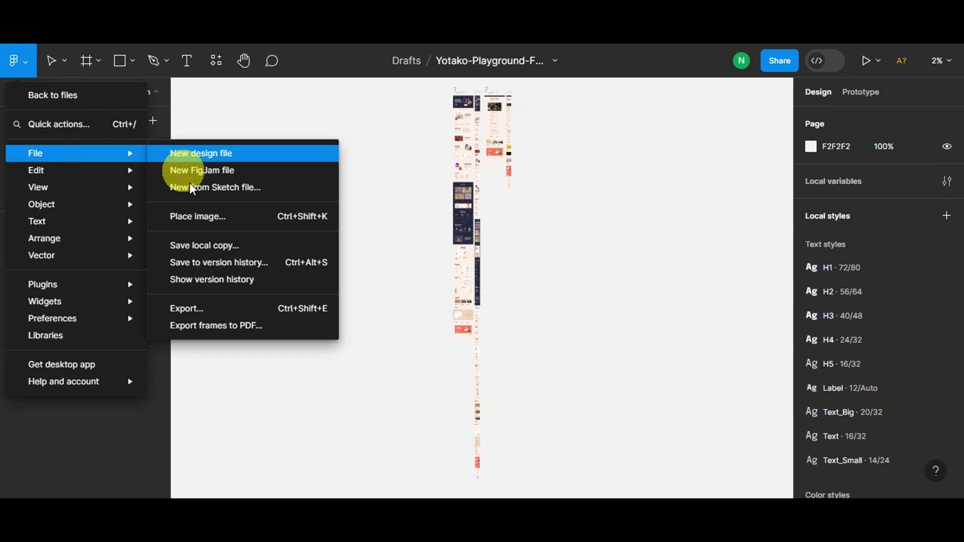
{"action": "left_click", "coordinate": [240, 309]}
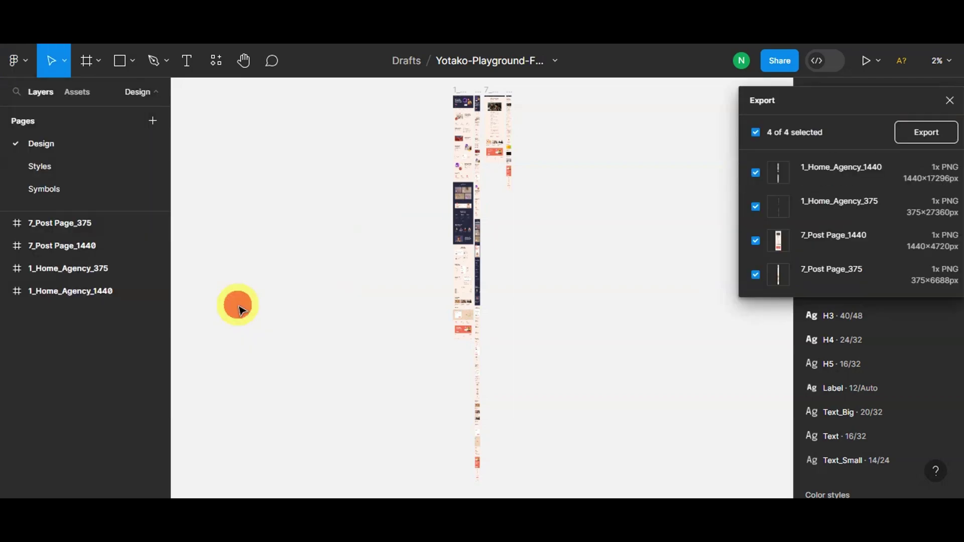
{"action": "left_click", "coordinate": [940, 132]}
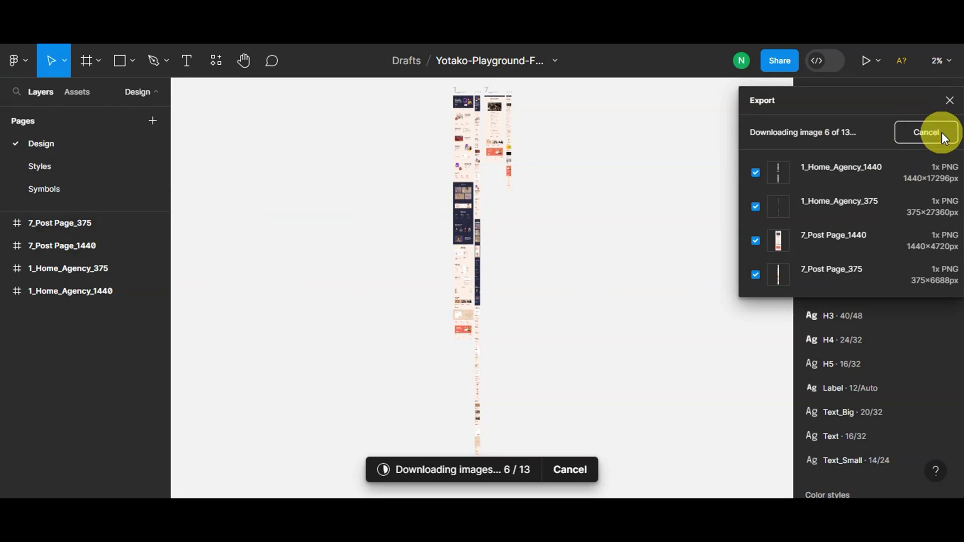
{"action": "left_click", "coordinate": [569, 469]}
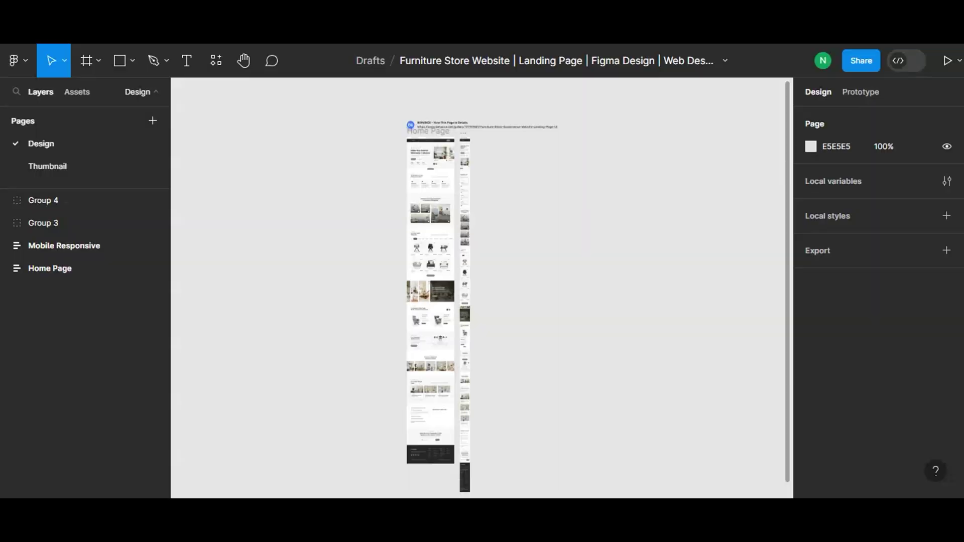
{"action": "scroll", "coordinate": [596, 243], "scroll_direction": "down", "scroll_amount": 2}
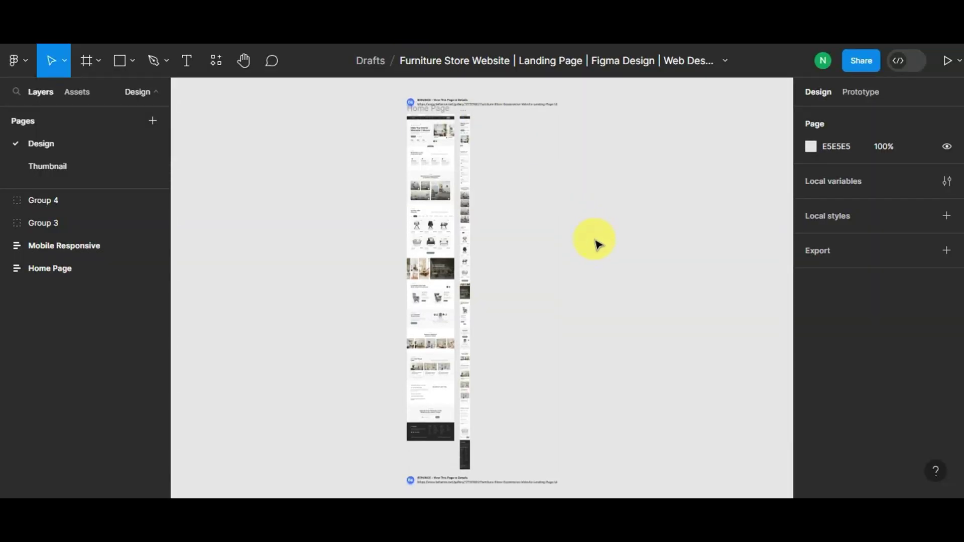